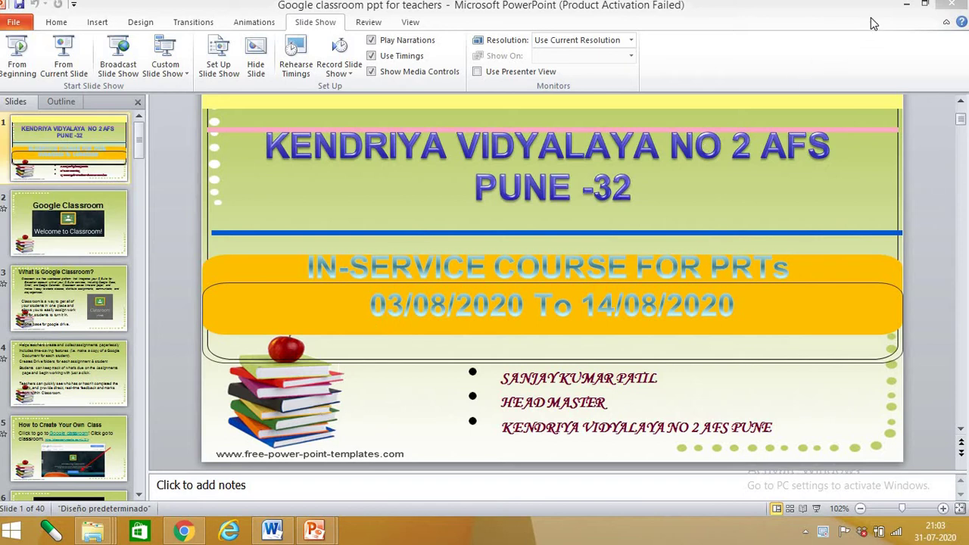
# Minimize PowerPoint, return to the Gmail inbox in Chrome, and launch Classroom from the Google apps grid
pyautogui.click(907, 5)
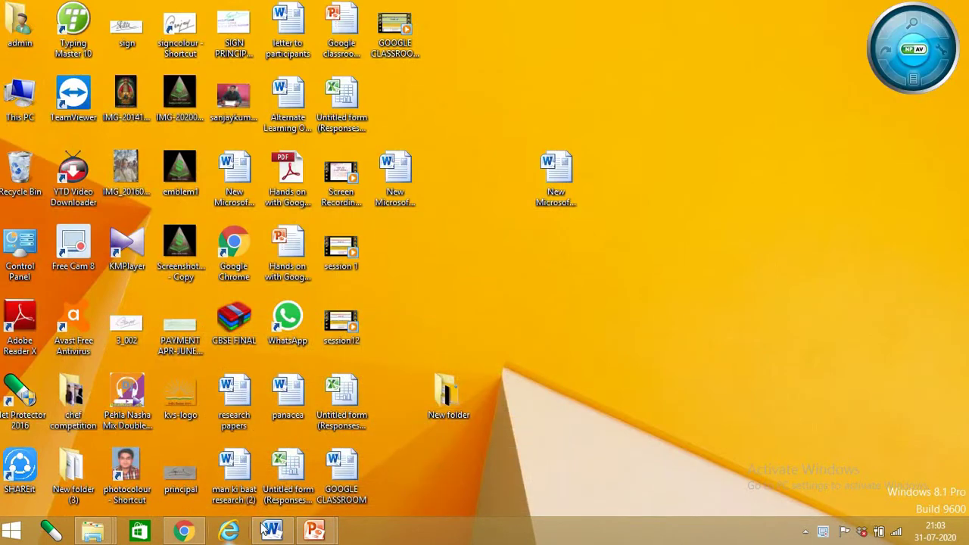
pyautogui.click(193, 533)
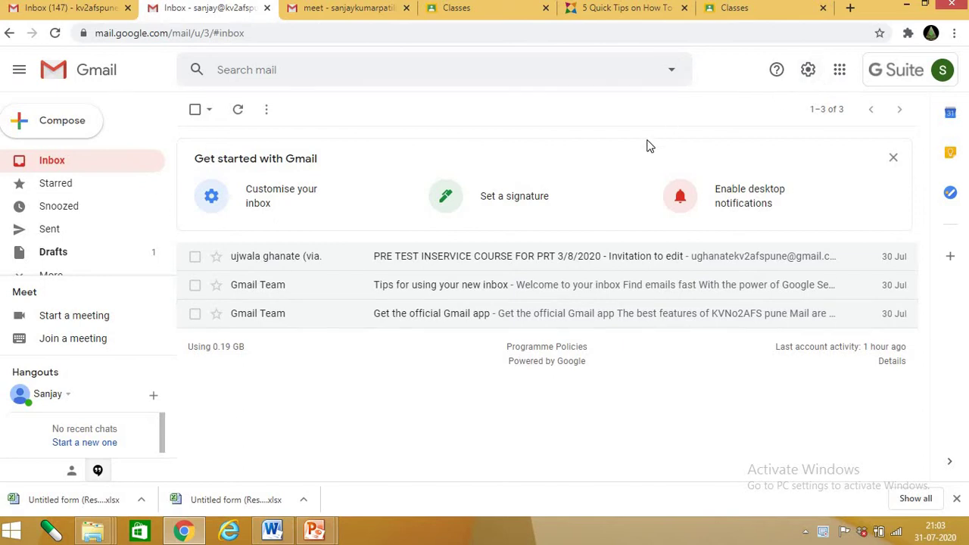
pyautogui.click(840, 70)
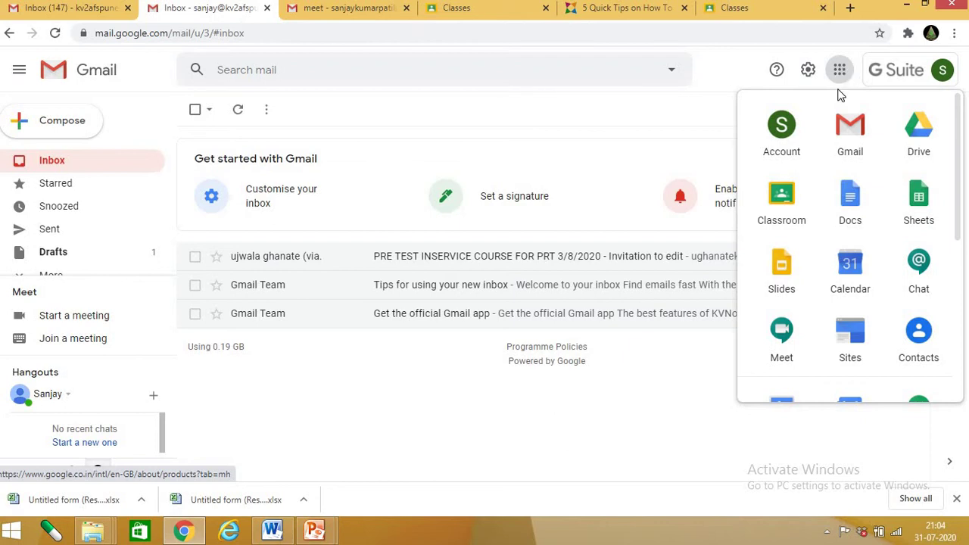
pyautogui.scroll(-1, 828, 231)
pyautogui.scroll(-4, 828, 231)
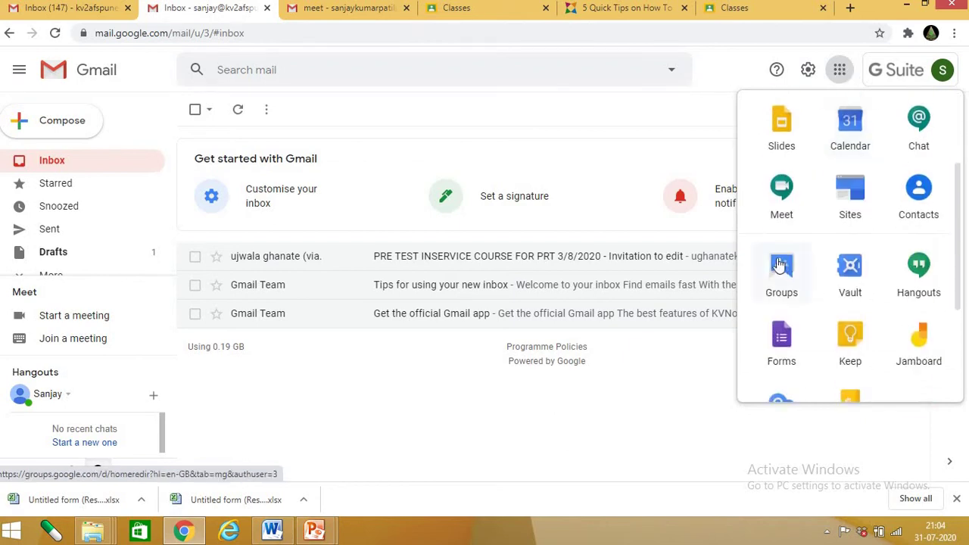
pyautogui.scroll(5, 841, 297)
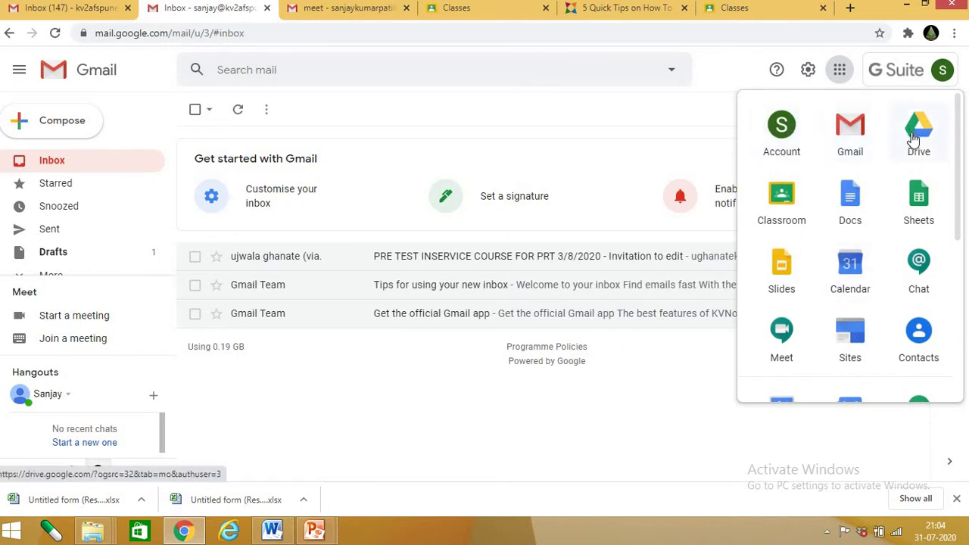
pyautogui.scroll(-1, 822, 372)
pyautogui.scroll(-3, 822, 374)
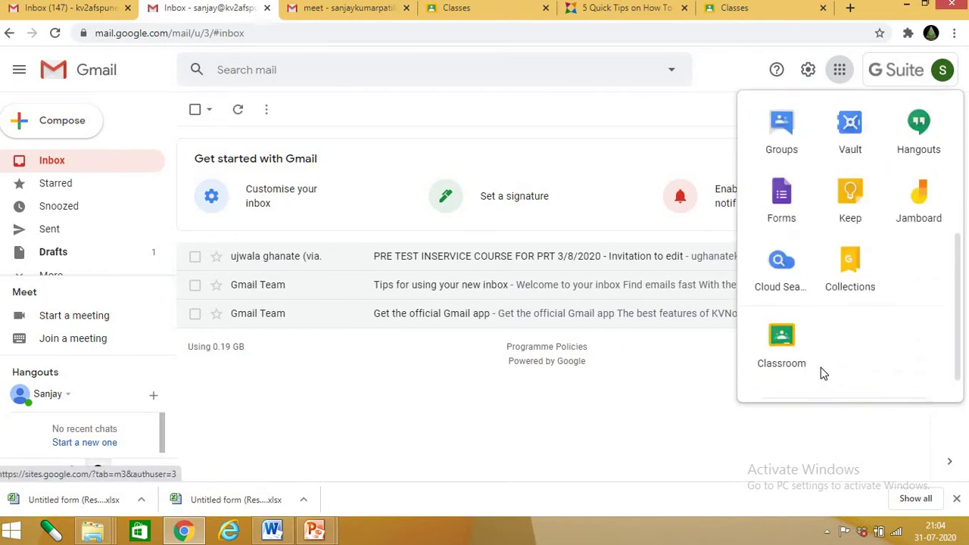
pyautogui.scroll(5, 824, 368)
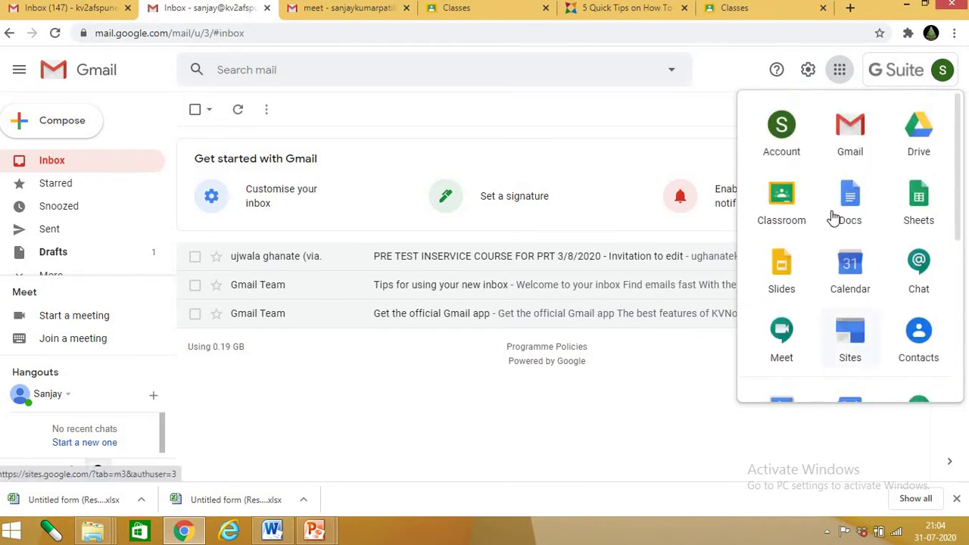
pyautogui.click(789, 203)
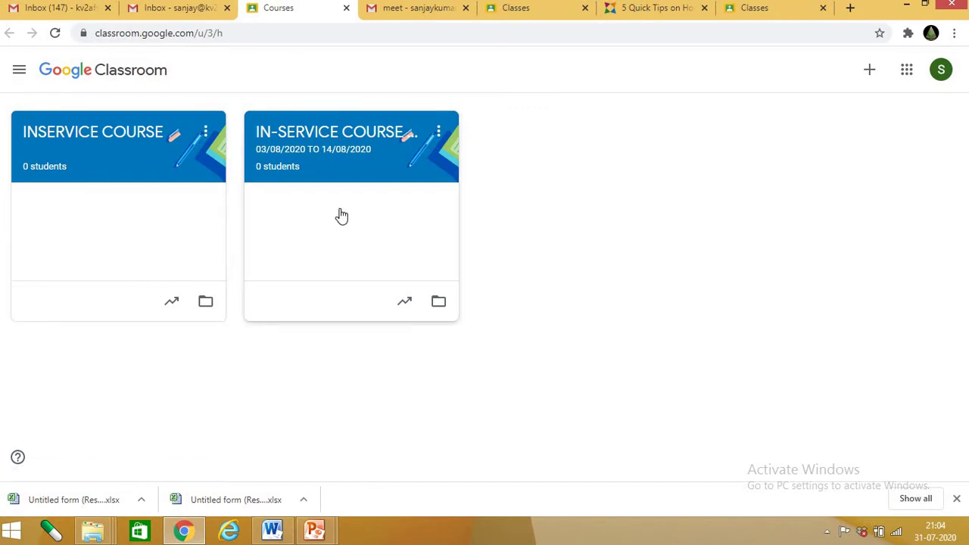
# Glance at the class menu, then bring up the Join class / Create class choice
pyautogui.click(20, 74)
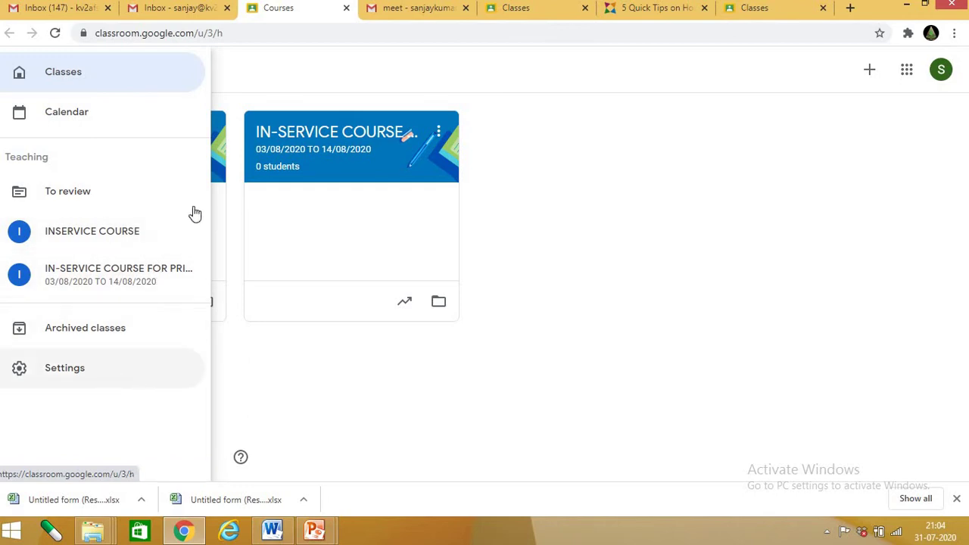
pyautogui.click(735, 275)
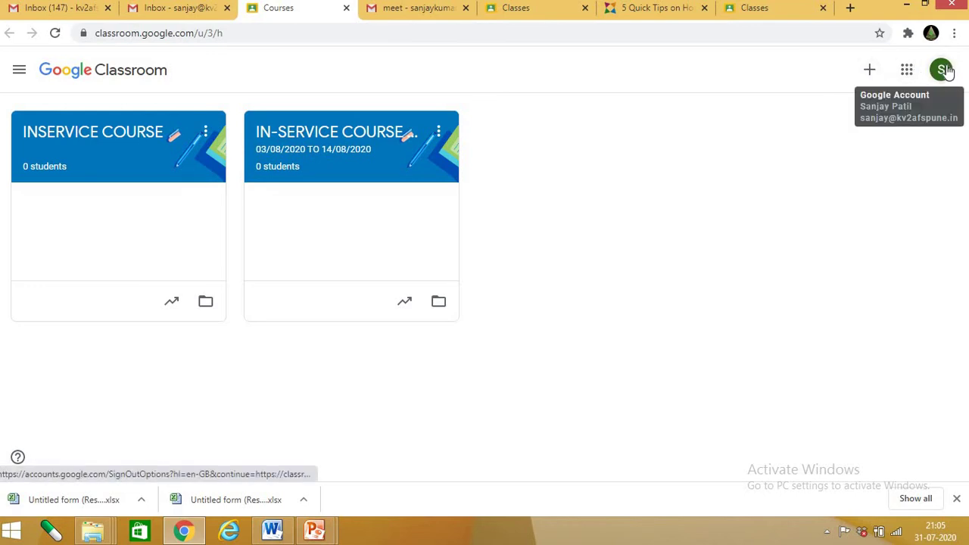
pyautogui.click(873, 70)
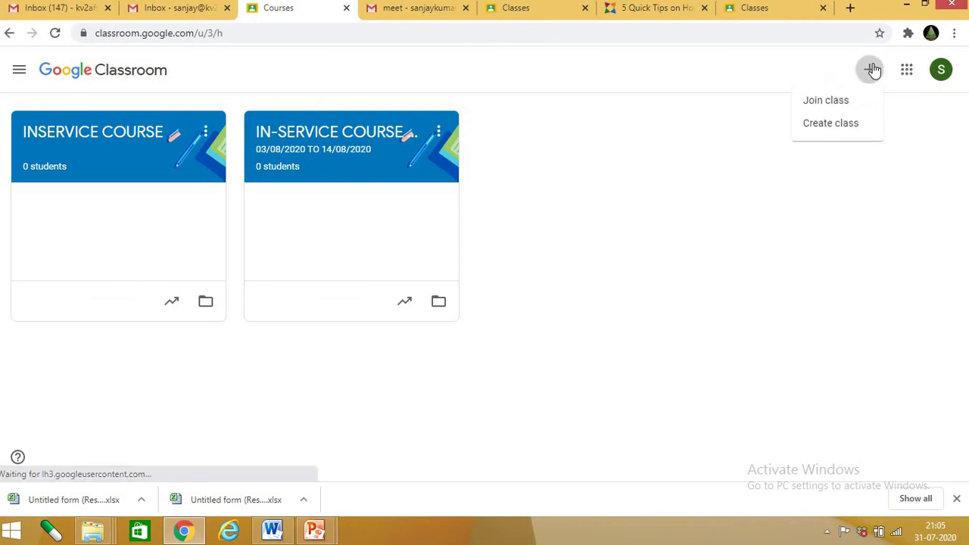
# Create a class named INSERVICE COURSE 1 with section A and subject EVS
pyautogui.click(850, 125)
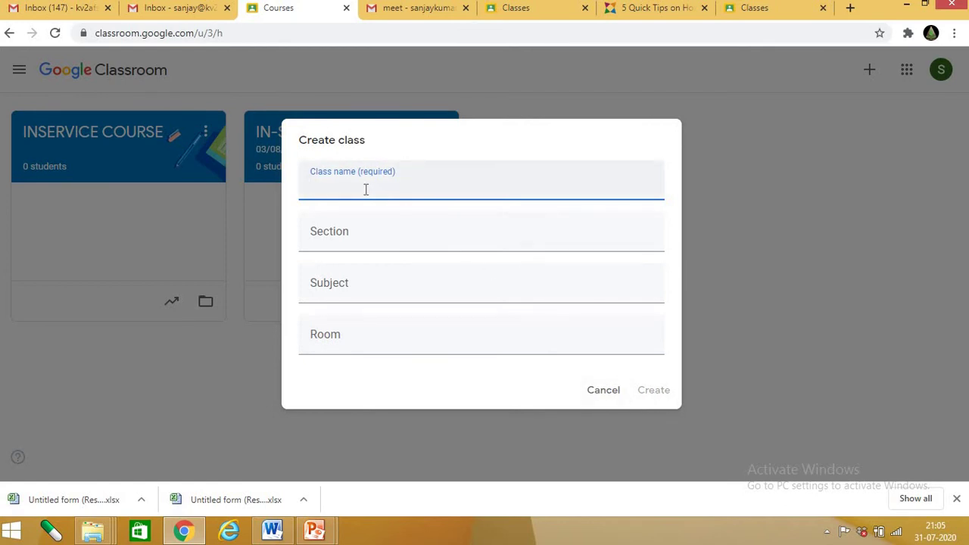
pyautogui.write('INSERVICE COURSE 1')
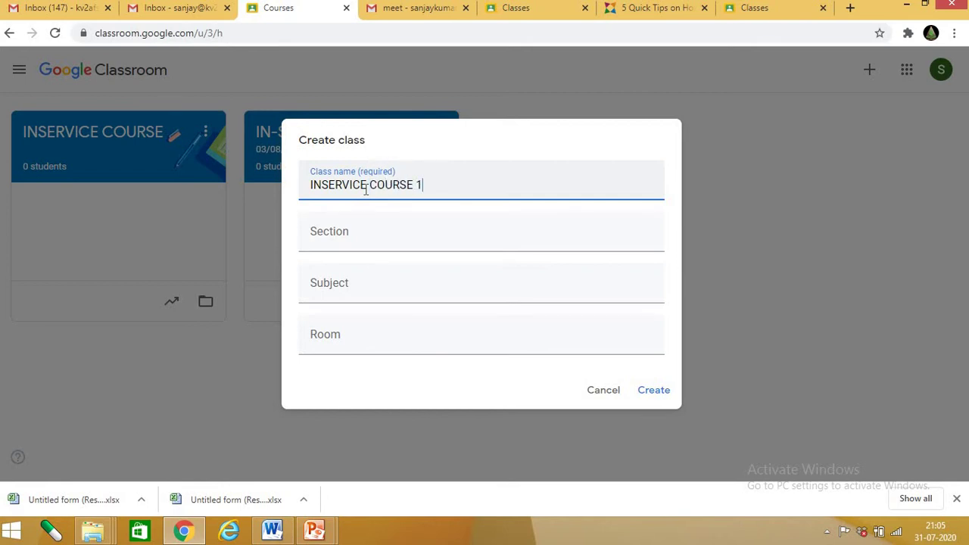
pyautogui.click(346, 232)
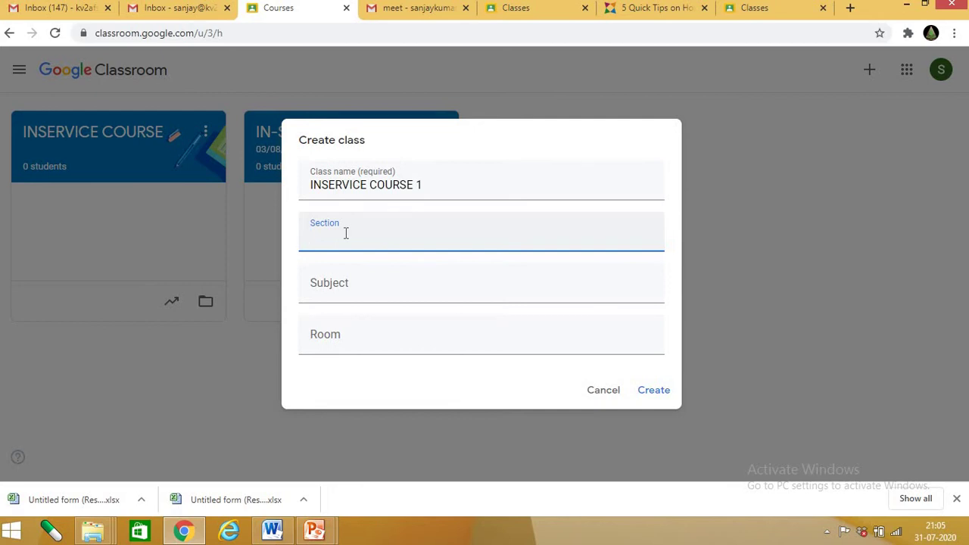
pyautogui.write('03')
pyautogui.press('BackSpace')
pyautogui.press('BackSpace')
pyautogui.write('A')
pyautogui.press('Tab')
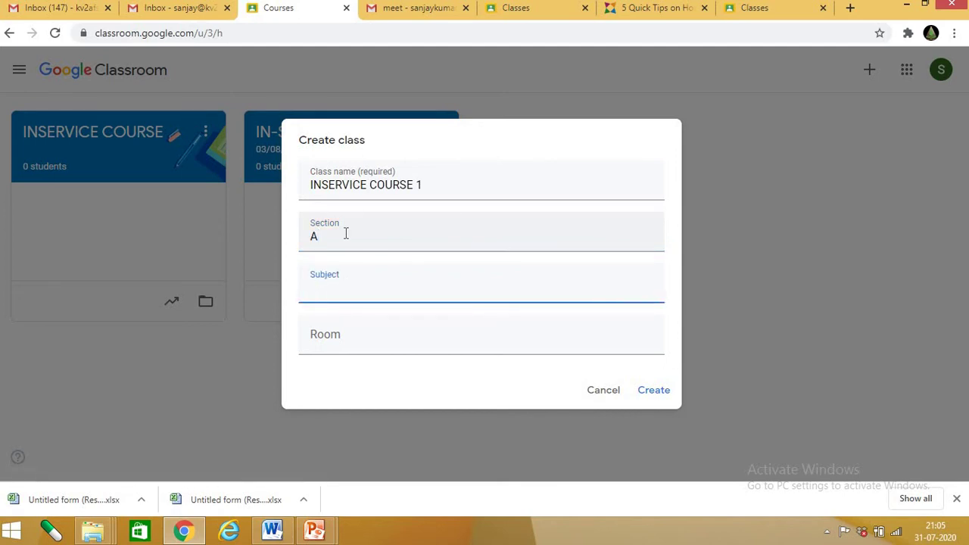
pyautogui.write('EVS')
pyautogui.press('Tab')
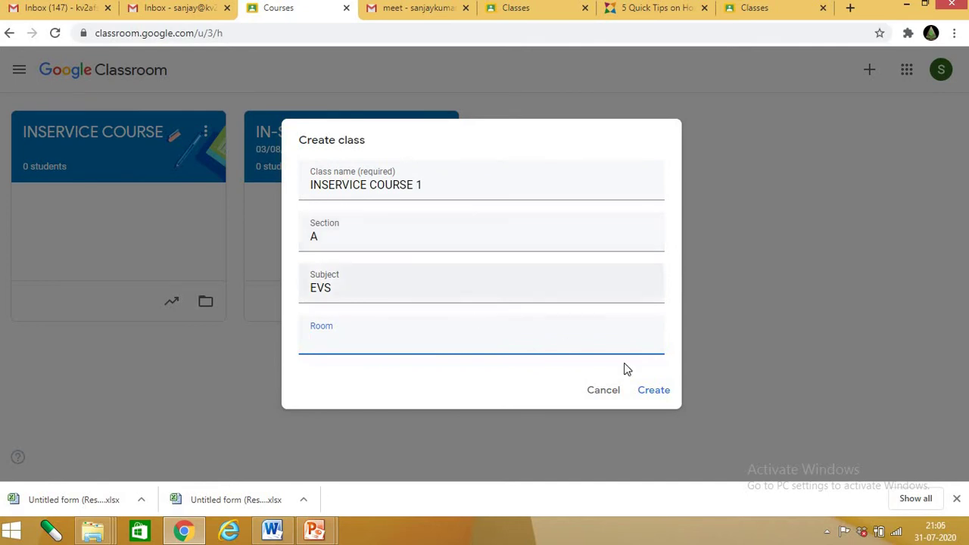
pyautogui.click(651, 390)
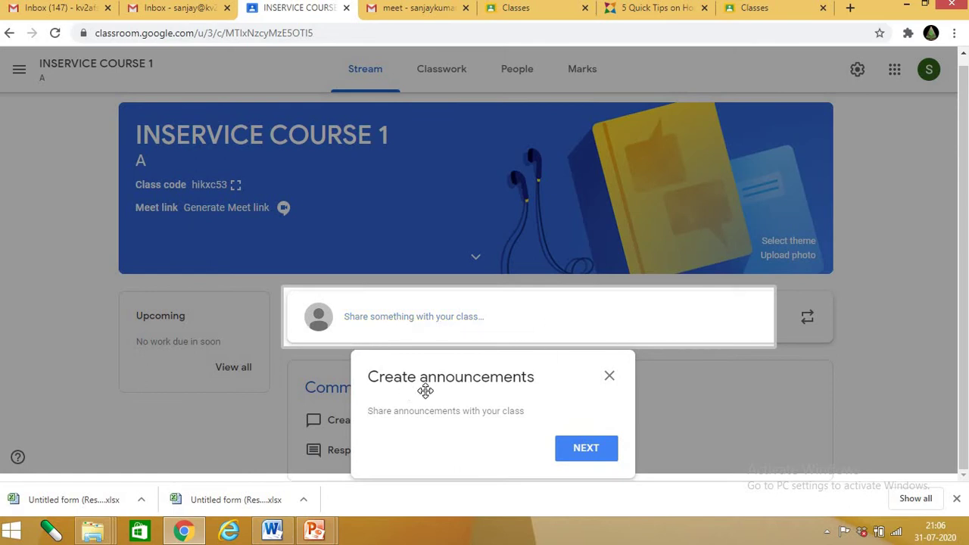
# Dismiss the Create announcements tip and scroll through the class Stream
pyautogui.click(609, 378)
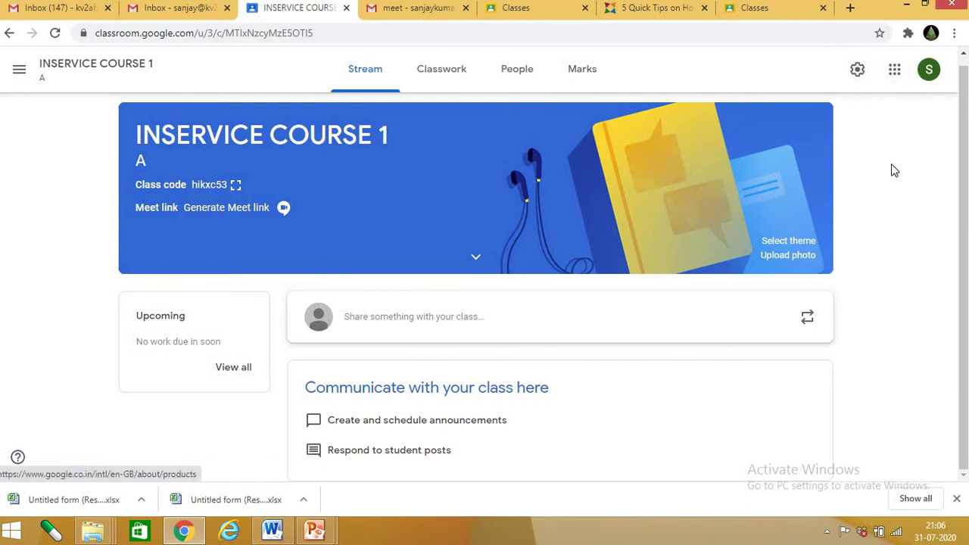
pyautogui.scroll(1, 274, 127)
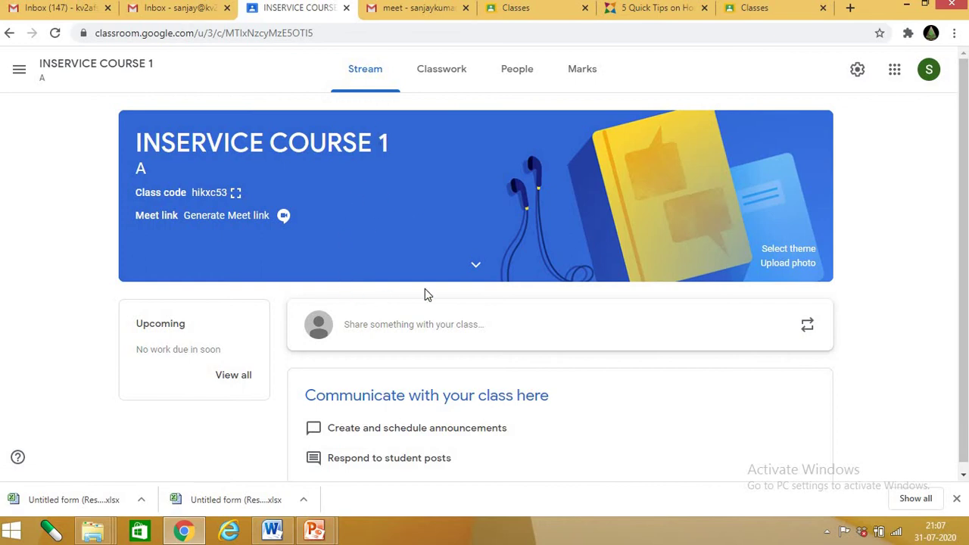
pyautogui.scroll(-1, 623, 368)
pyautogui.scroll(1, 387, 168)
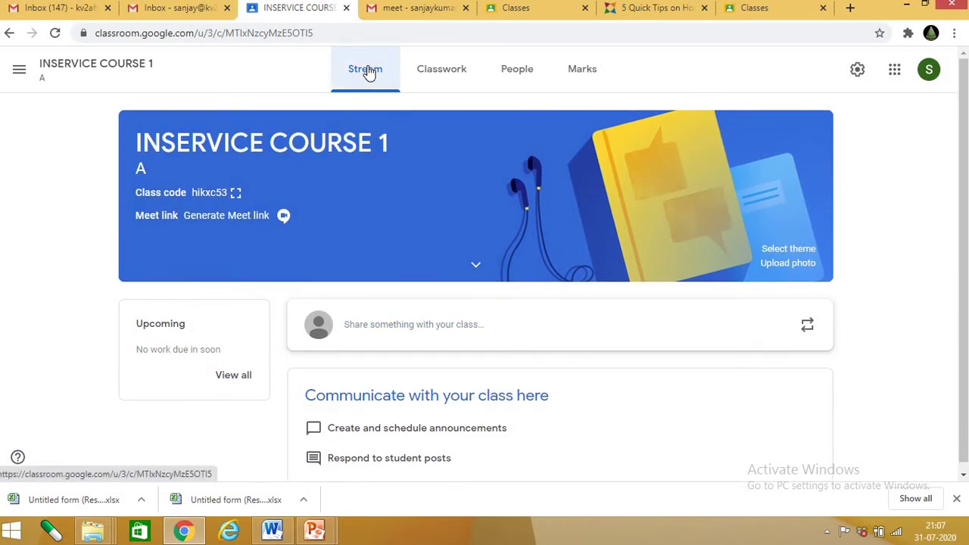
pyautogui.scroll(-1, 729, 418)
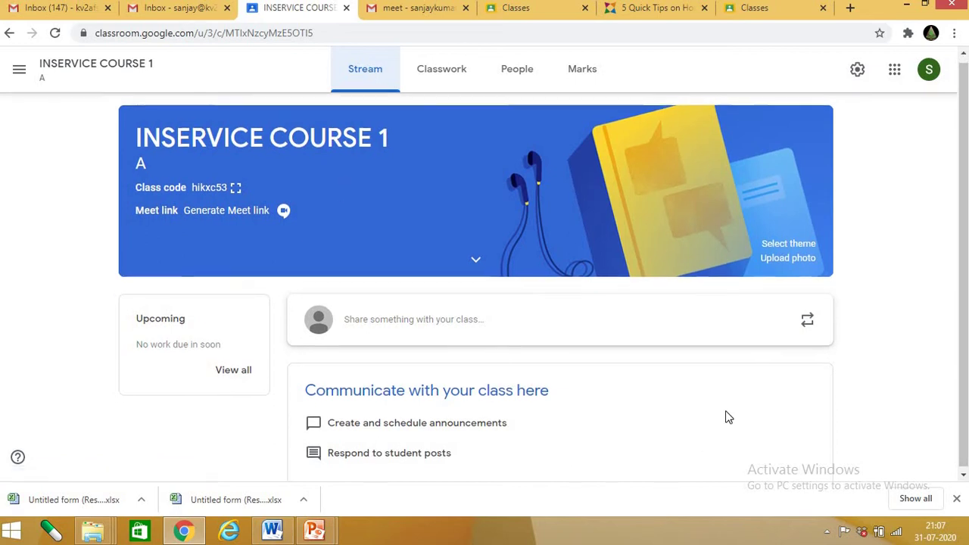
pyautogui.scroll(1, 429, 80)
# On the Classwork page, choose Create > Assignment
pyautogui.click(429, 80)
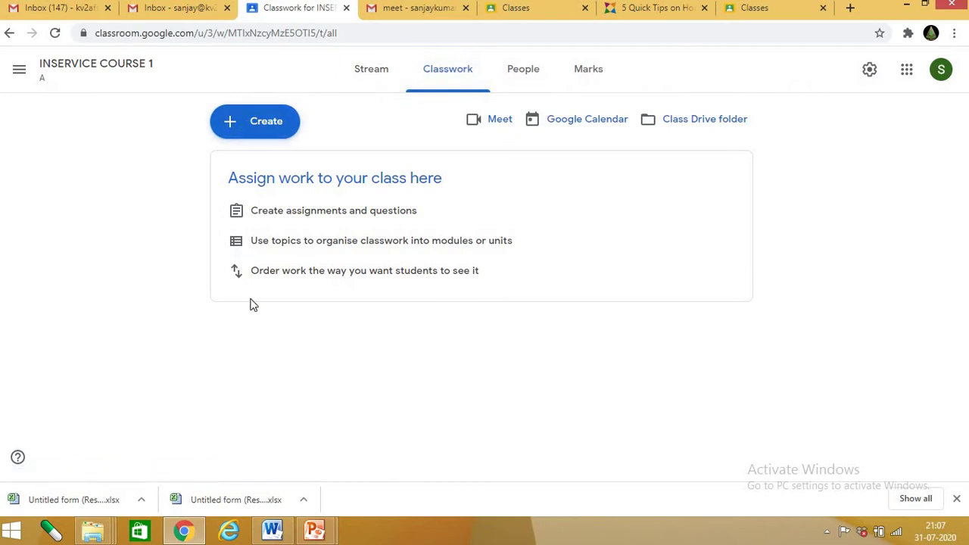
pyautogui.click(439, 76)
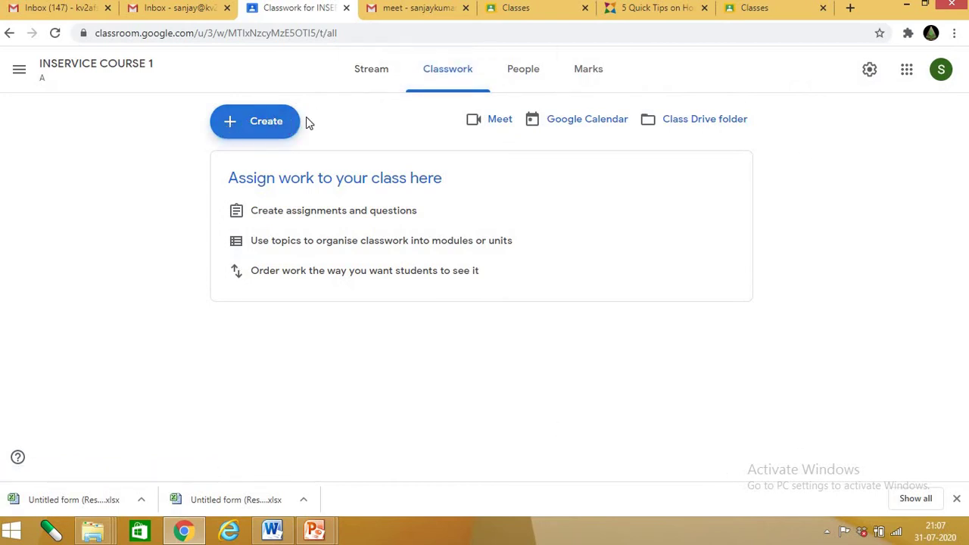
pyautogui.click(235, 129)
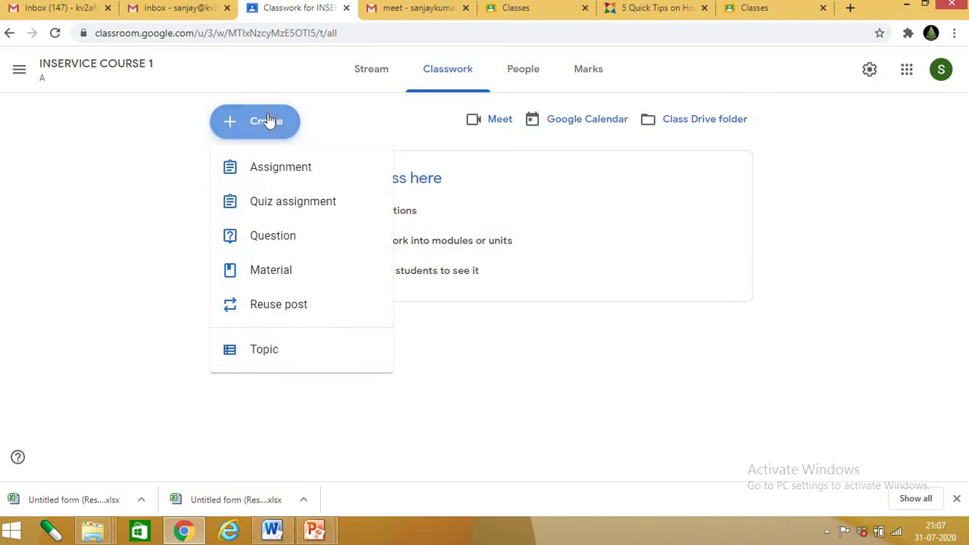
pyautogui.click(280, 168)
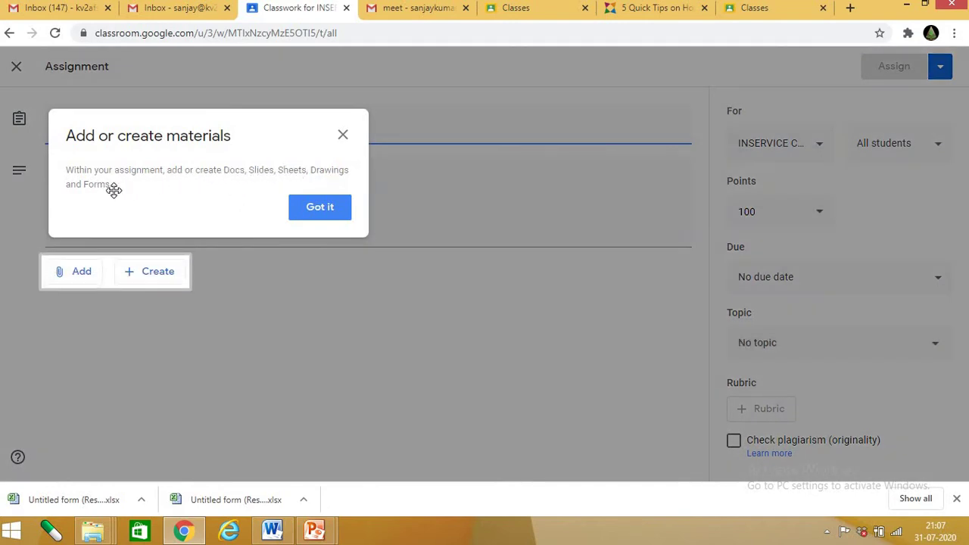
pyautogui.click(324, 216)
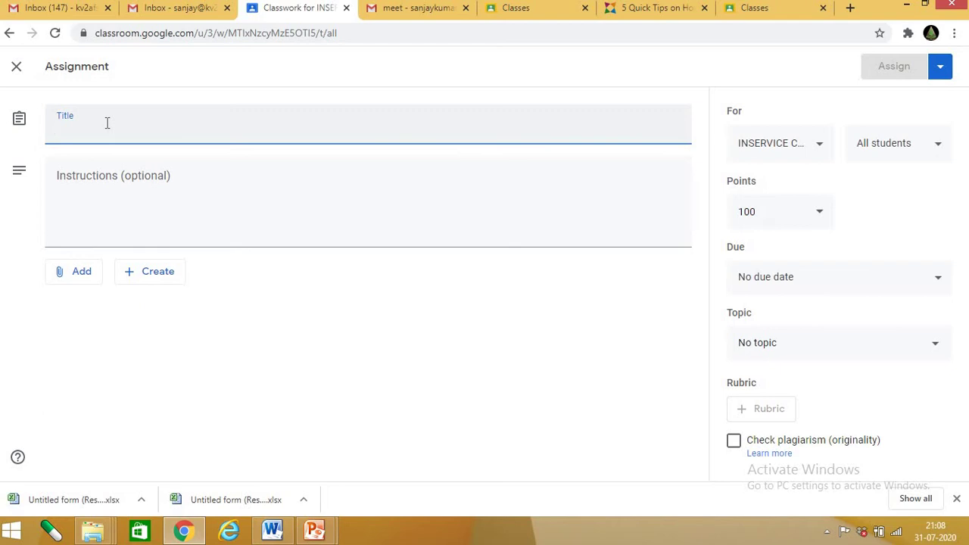
pyautogui.write('ASSIGNMENT 1')
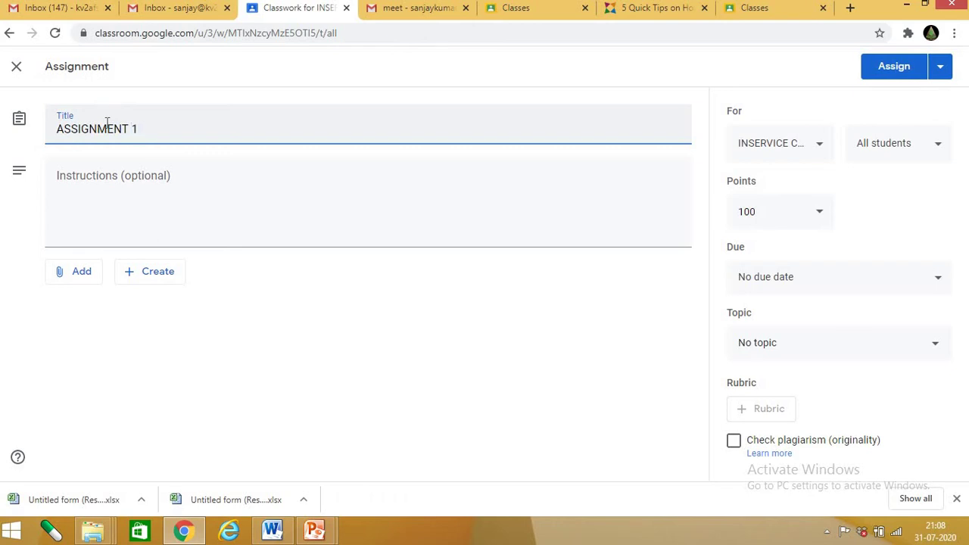
pyautogui.click(116, 200)
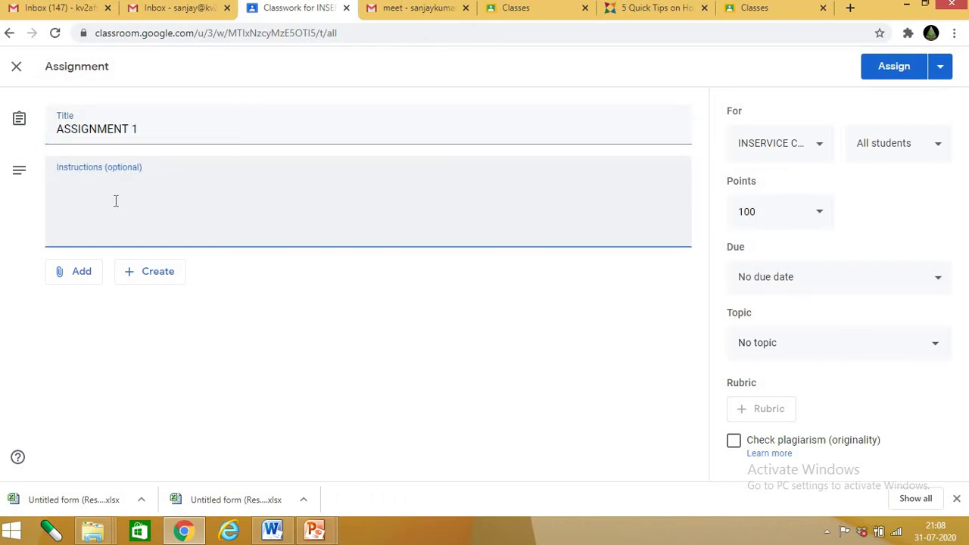
pyautogui.write('COMPLETE')
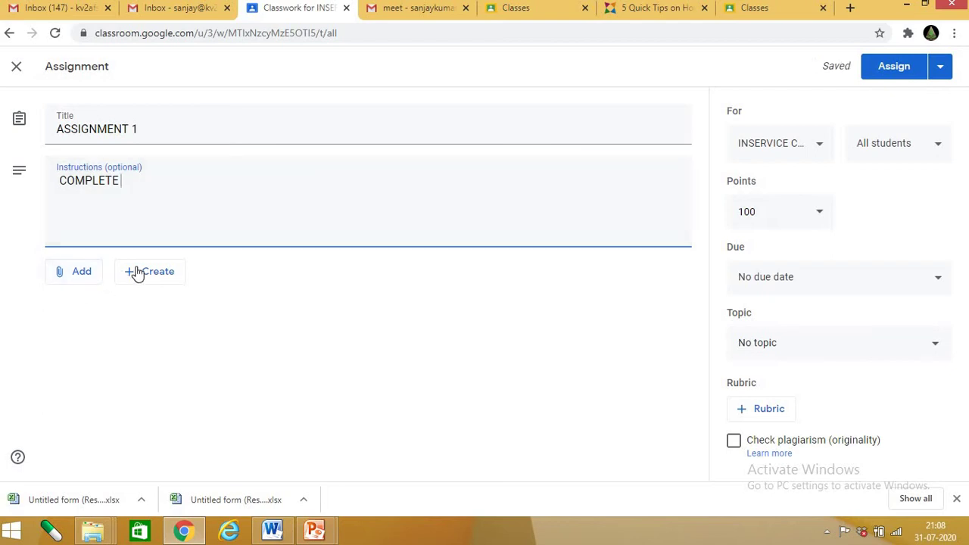
pyautogui.click(68, 277)
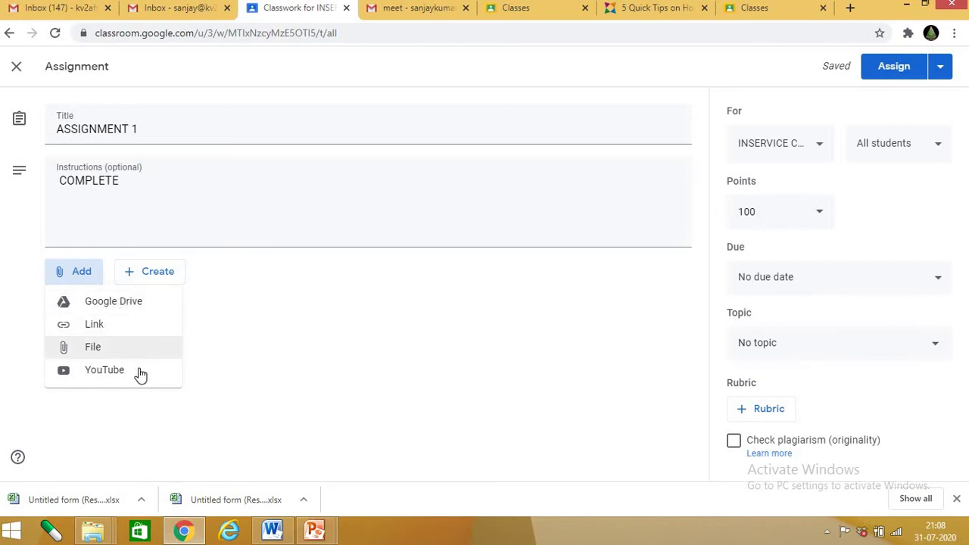
pyautogui.click(63, 279)
pyautogui.click(122, 278)
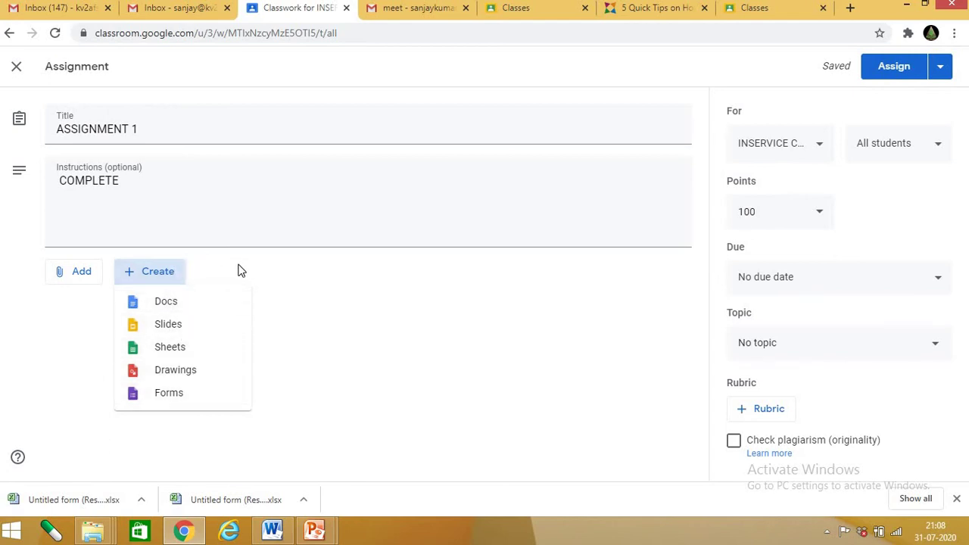
pyautogui.click(173, 277)
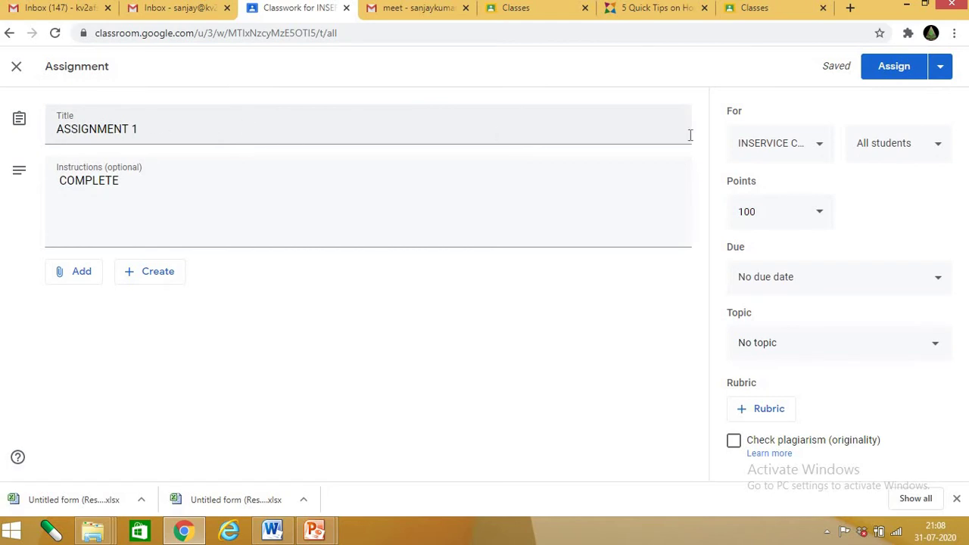
# Review the assignment's class and student recipients, leaving them unchanged
pyautogui.click(818, 149)
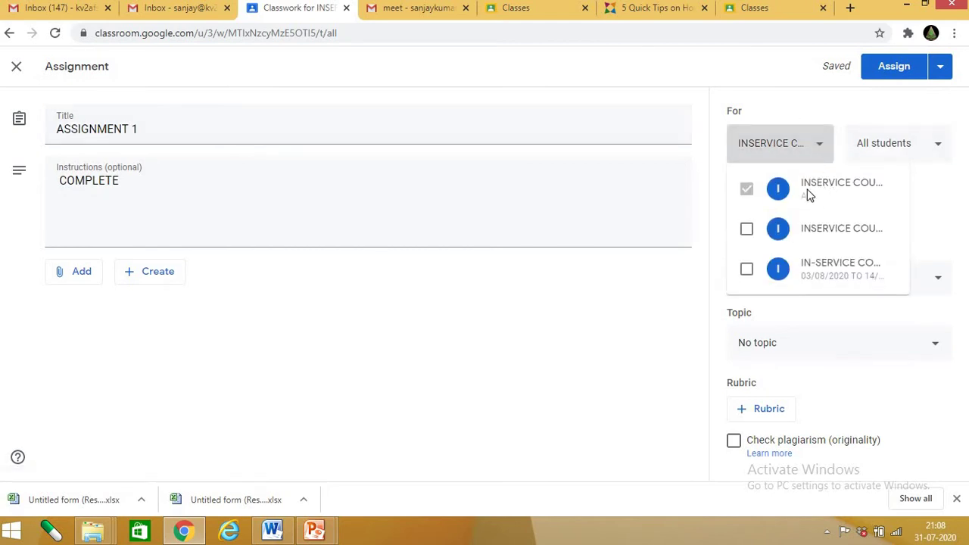
pyautogui.click(587, 402)
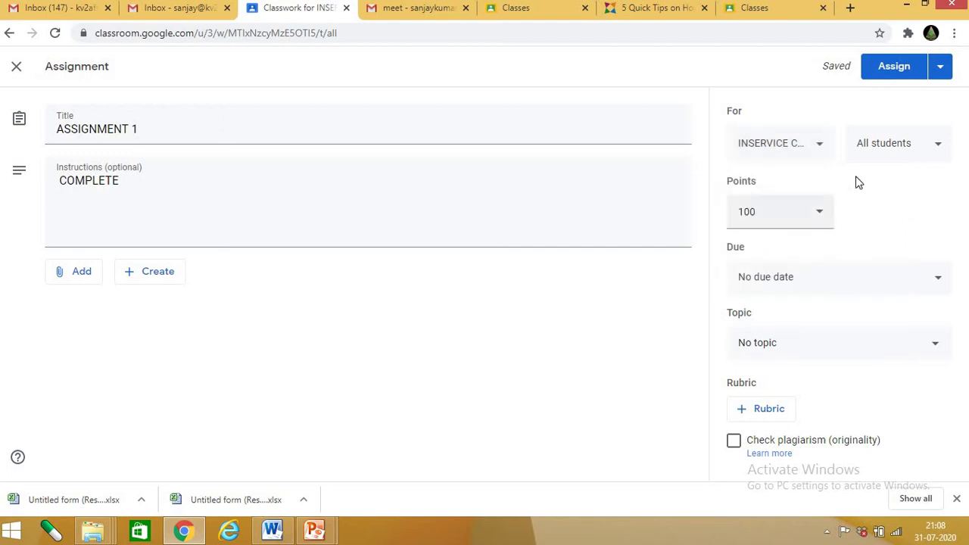
pyautogui.click(900, 155)
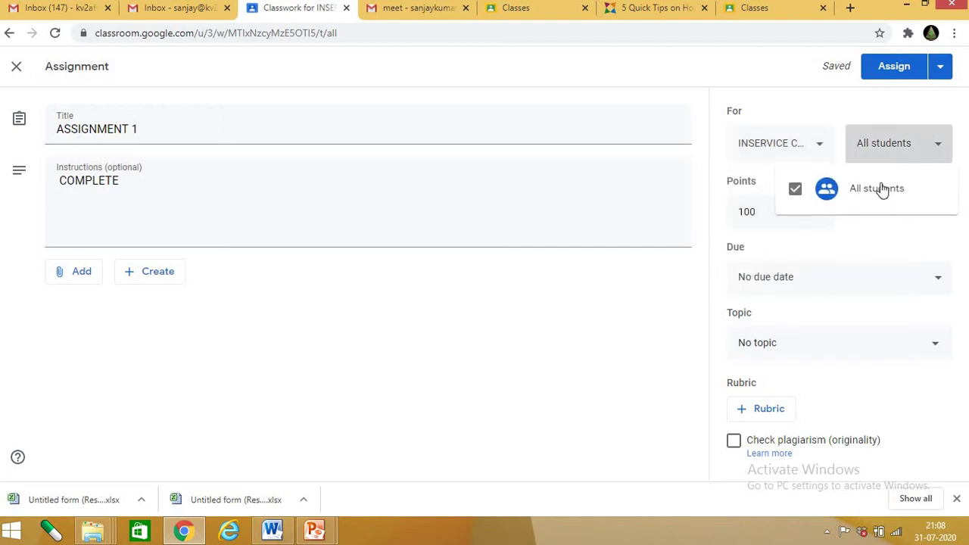
pyautogui.click(697, 243)
# Set the assignment to 10 points with a due date of 4 Aug
pyautogui.click(807, 217)
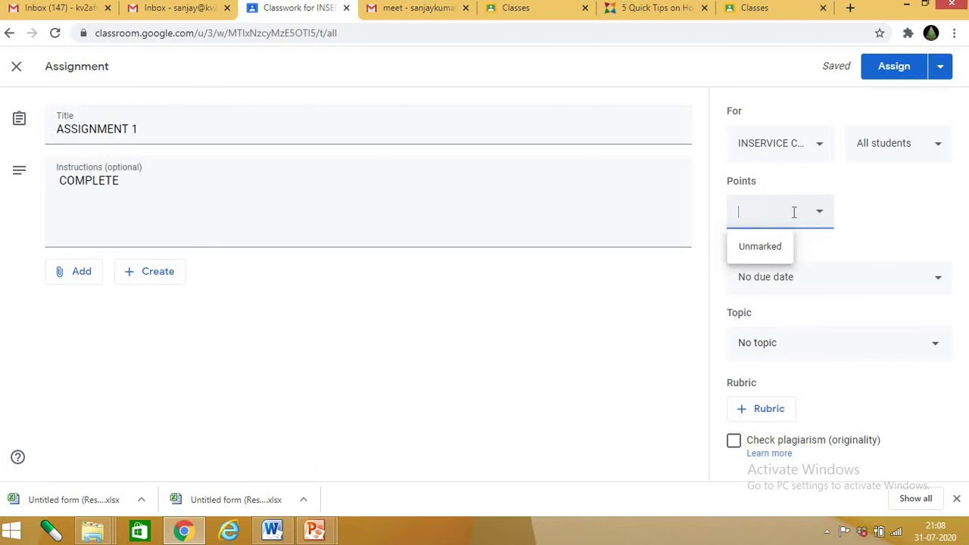
pyautogui.write('20')
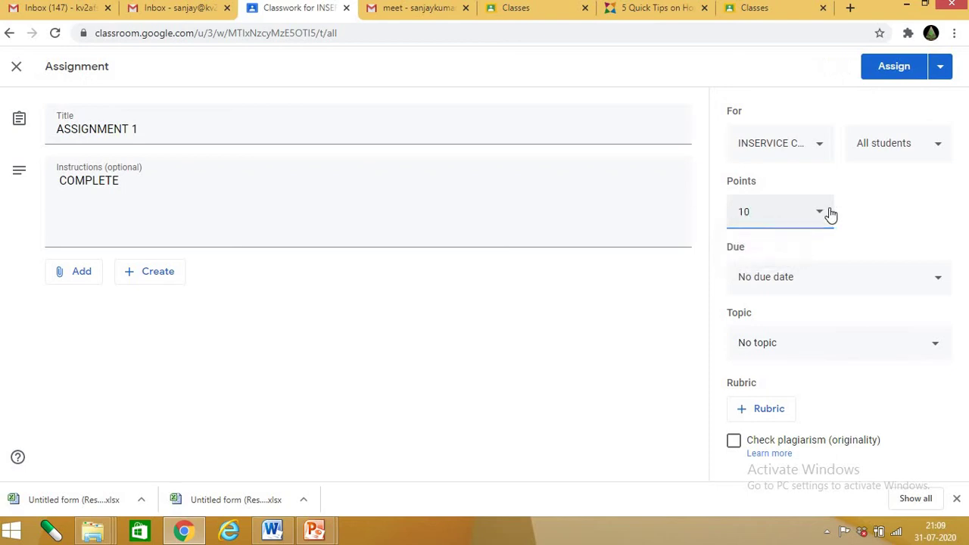
pyautogui.click(831, 275)
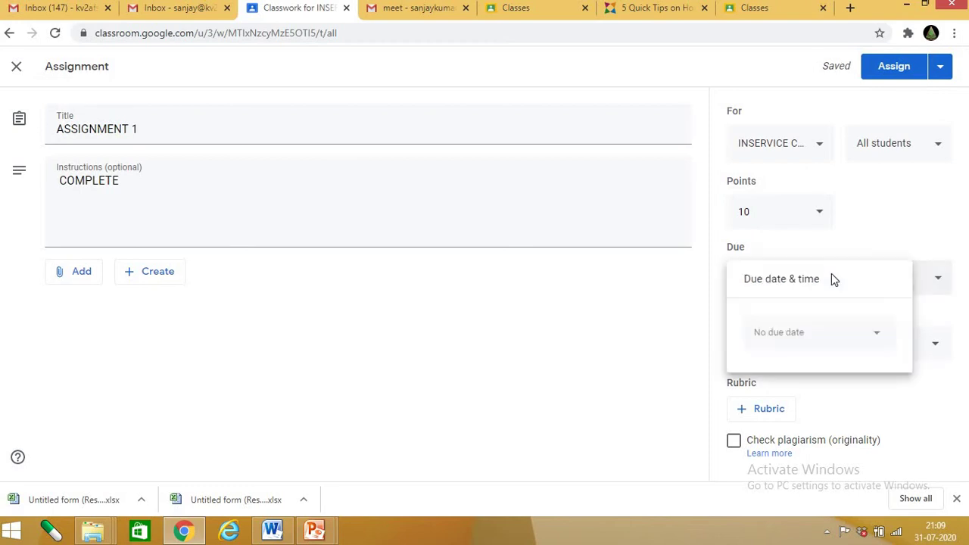
pyautogui.click(881, 341)
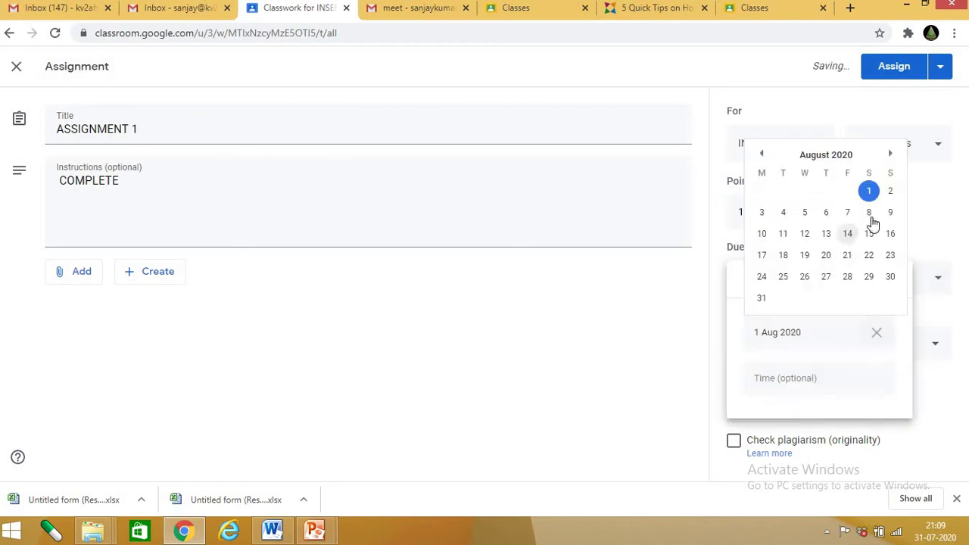
pyautogui.click(784, 215)
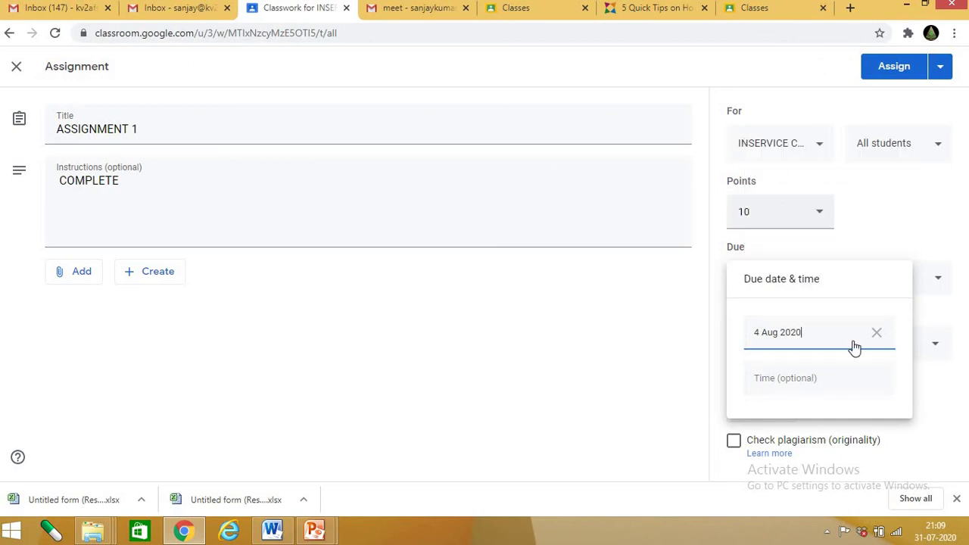
pyautogui.click(593, 379)
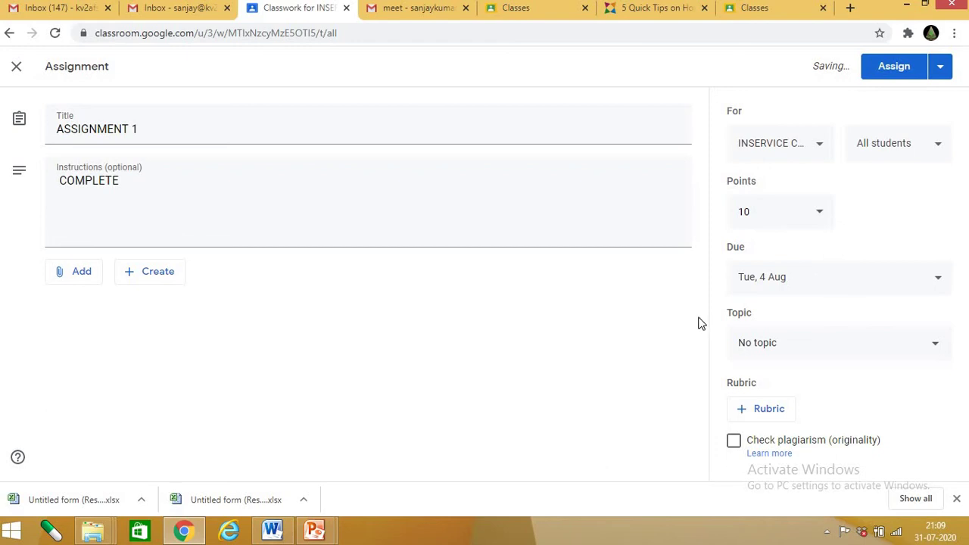
# Create a new topic named ASSIGNMENT 1 for the assignment
pyautogui.click(787, 347)
pyautogui.click(788, 373)
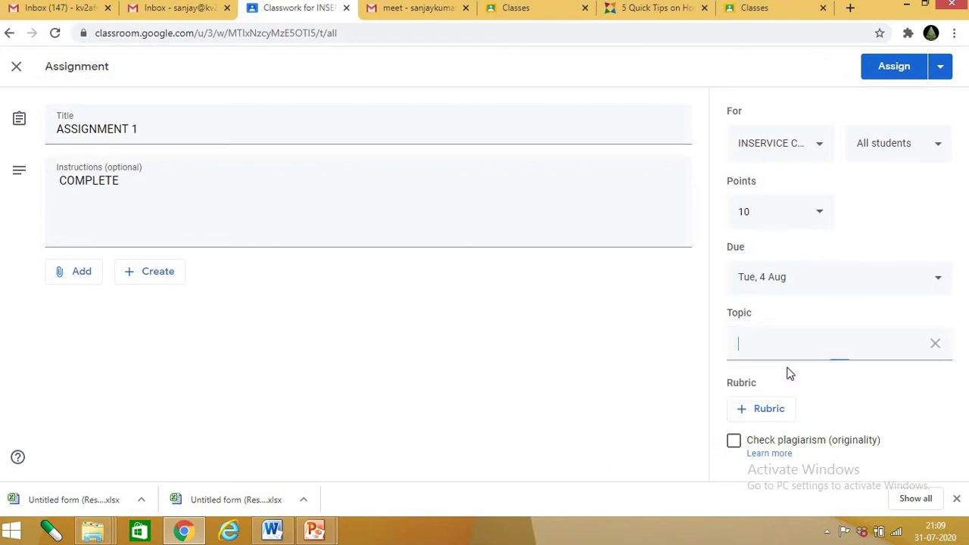
pyautogui.write('ASSIGNMENT 1')
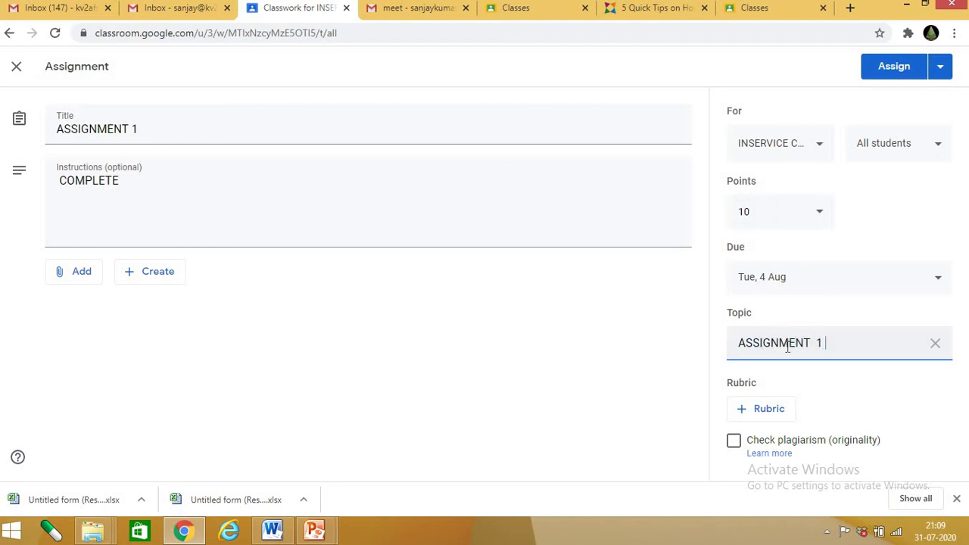
# Look over the rubric and attachment options, then assign ASSIGNMENT 1 to the class
pyautogui.click(756, 411)
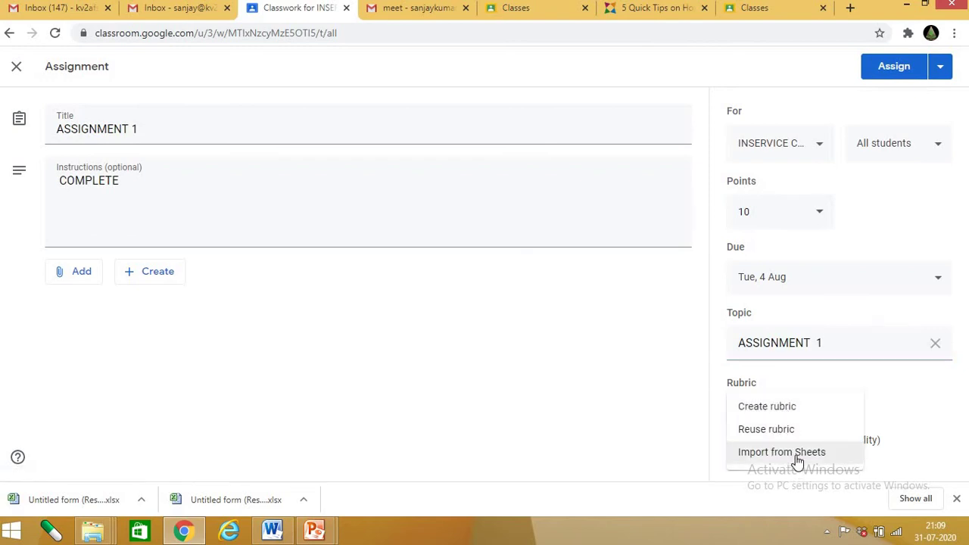
pyautogui.click(848, 390)
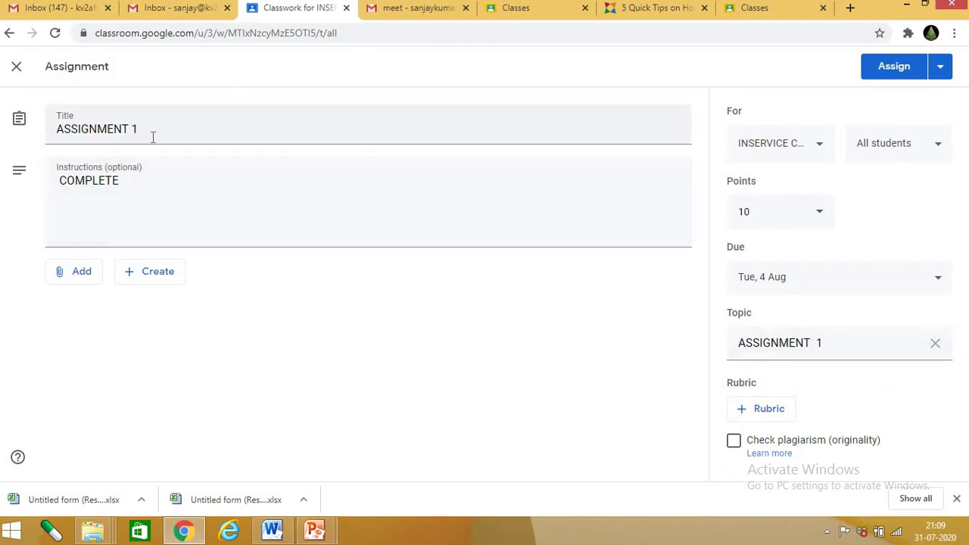
pyautogui.click(75, 280)
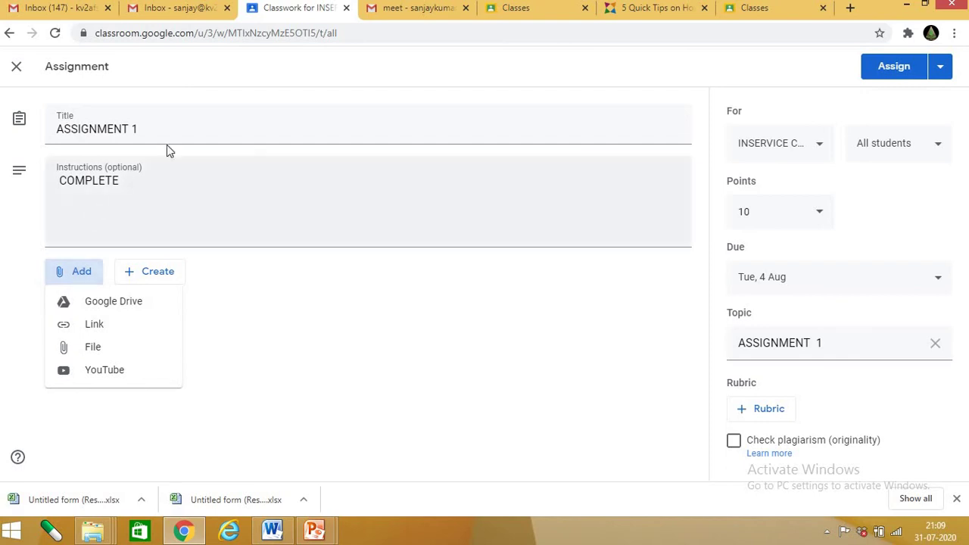
pyautogui.click(422, 351)
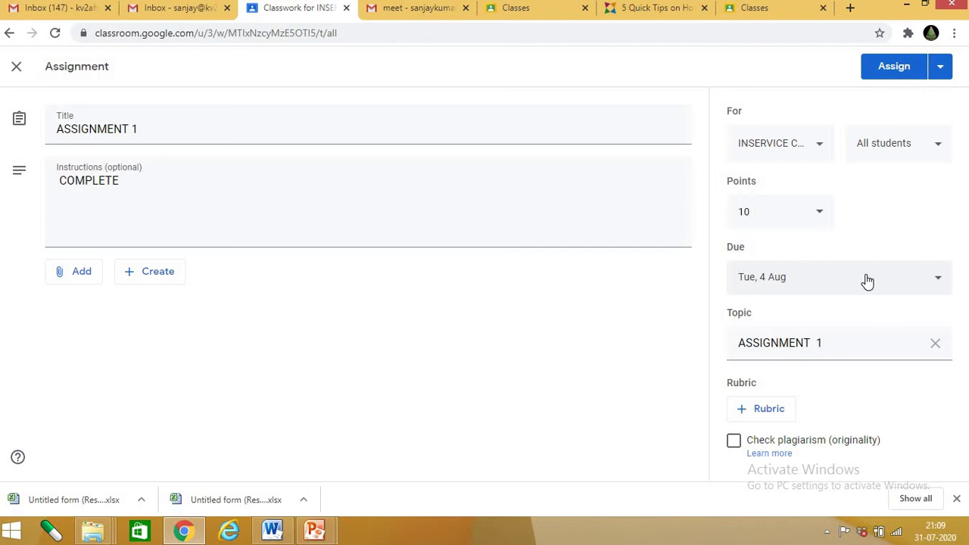
pyautogui.click(896, 71)
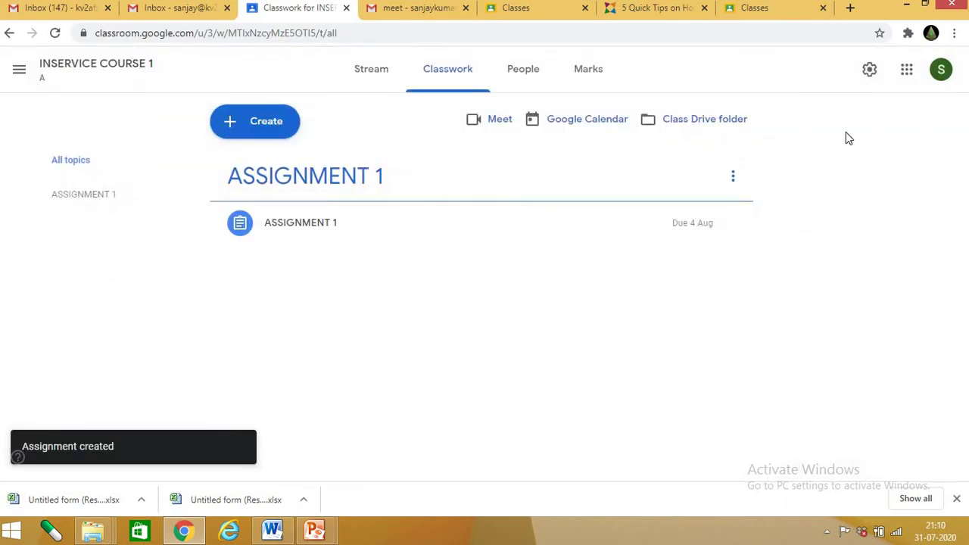
# Open ASSIGNMENT 1's page, keep student work sorted by status, and view its Instructions
pyautogui.click(301, 226)
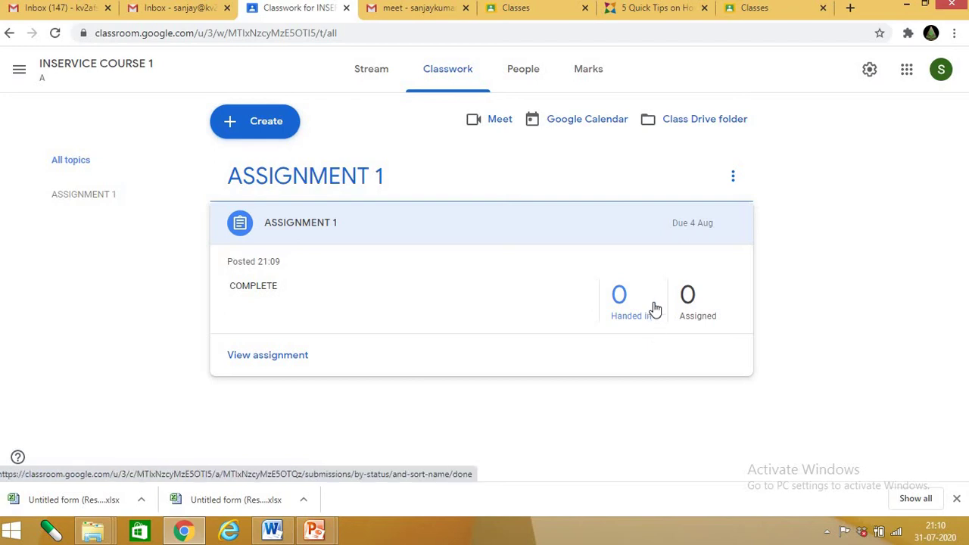
pyautogui.click(270, 357)
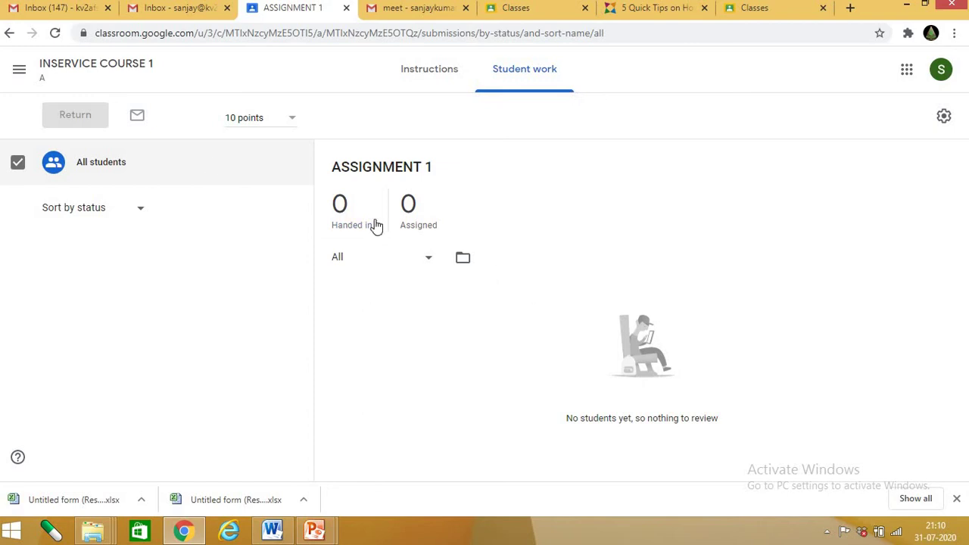
pyautogui.click(117, 162)
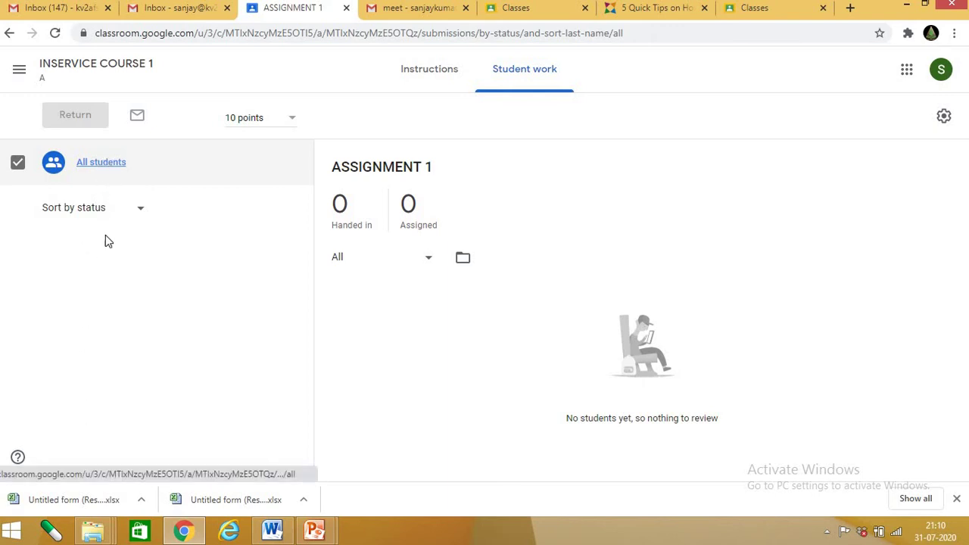
pyautogui.click(136, 212)
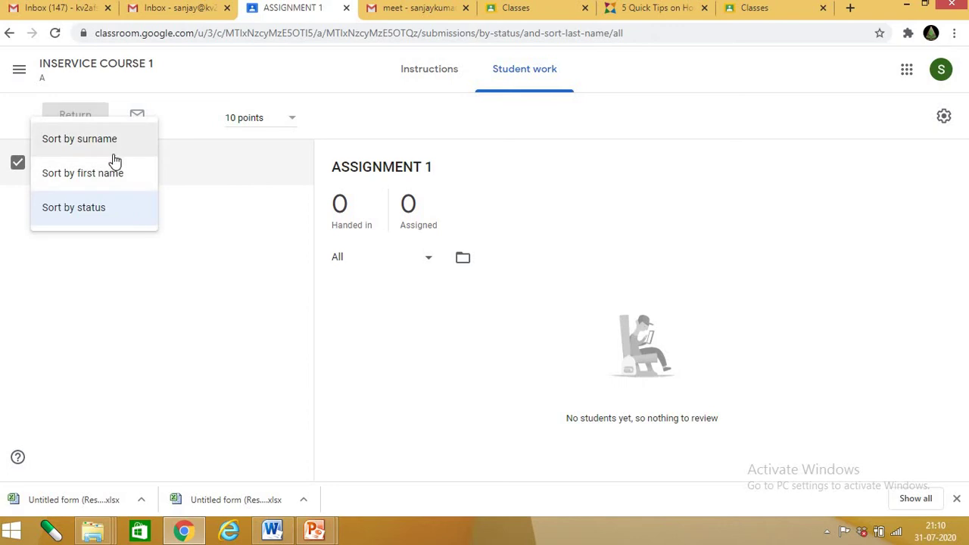
pyautogui.click(201, 315)
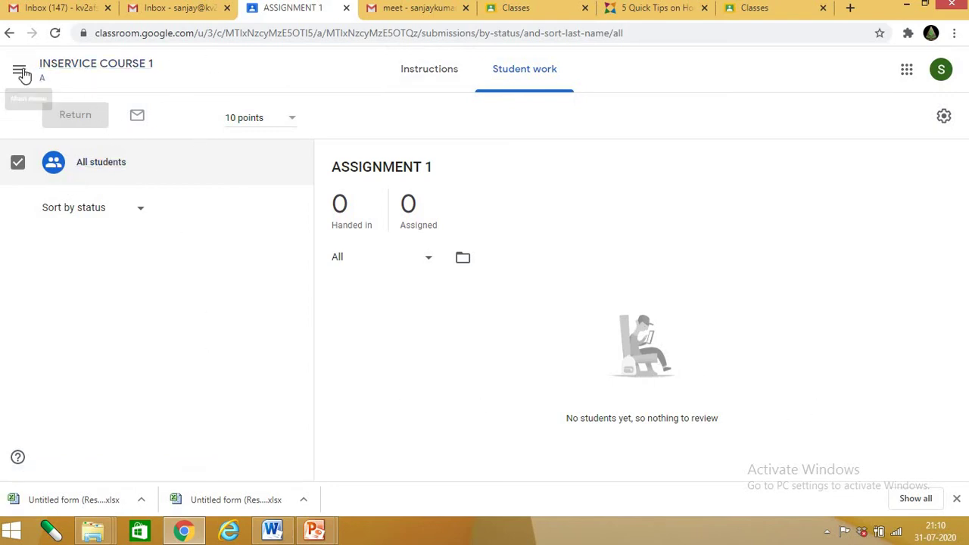
pyautogui.click(430, 77)
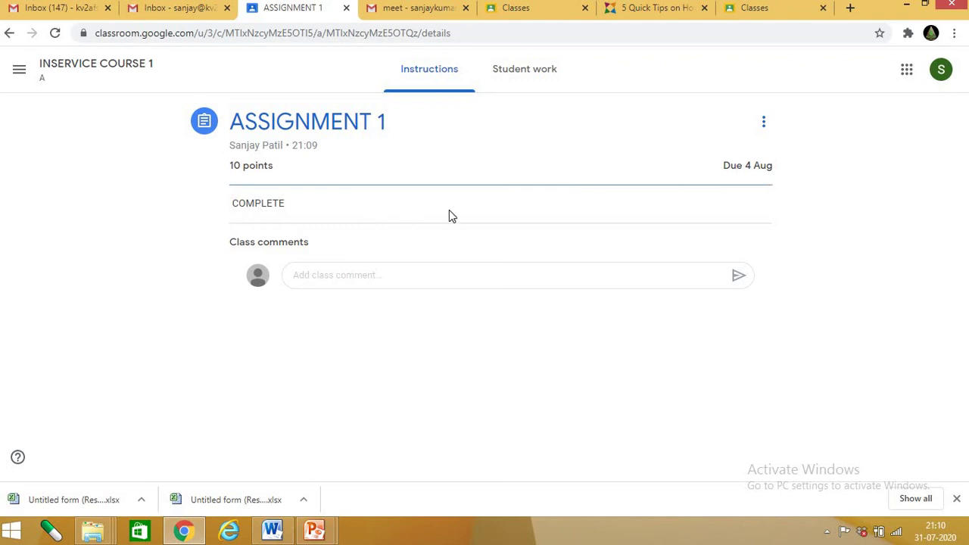
# Leave ASSIGNMENT 1 via the class list, reopen INSERVICE COURSE 1, and dismiss the stream tip
pyautogui.click(380, 280)
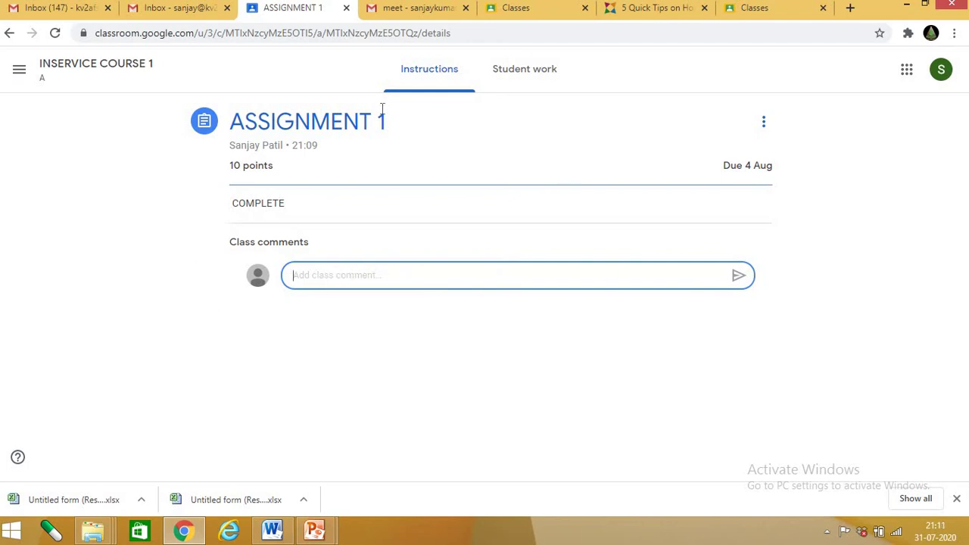
pyautogui.click(502, 74)
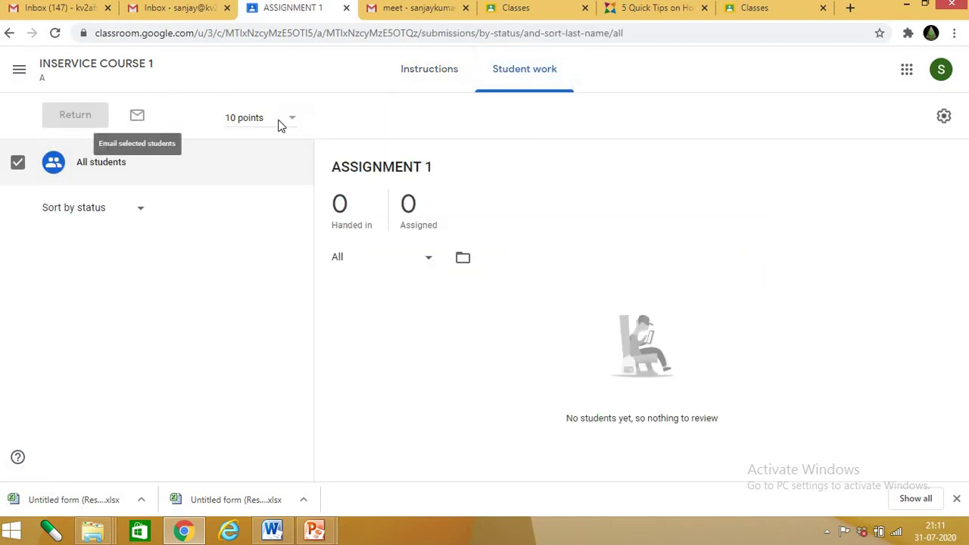
pyautogui.click(33, 78)
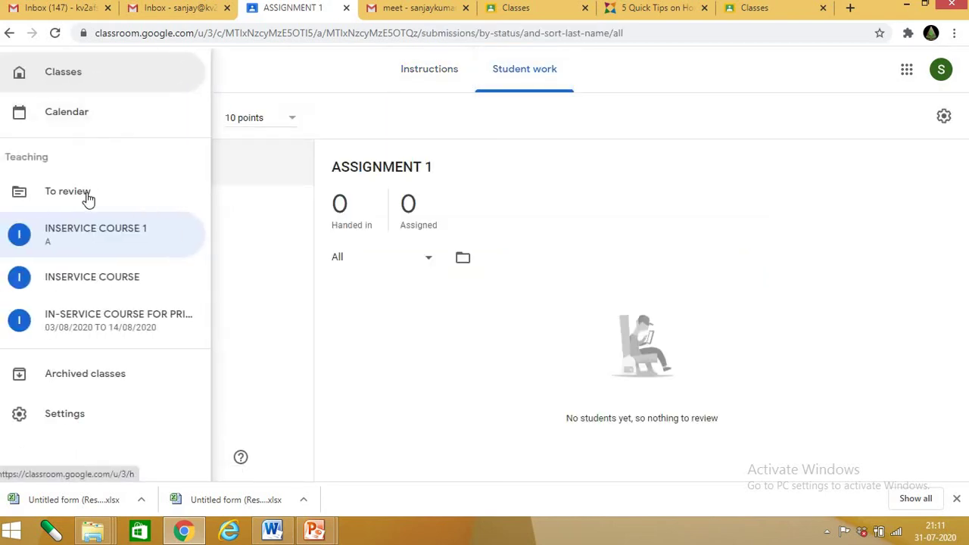
pyautogui.click(127, 79)
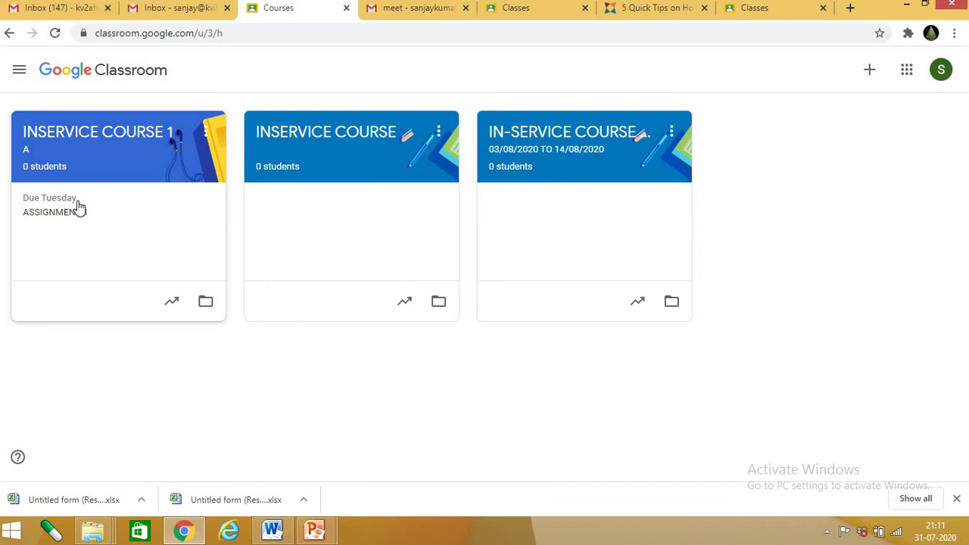
pyautogui.click(125, 129)
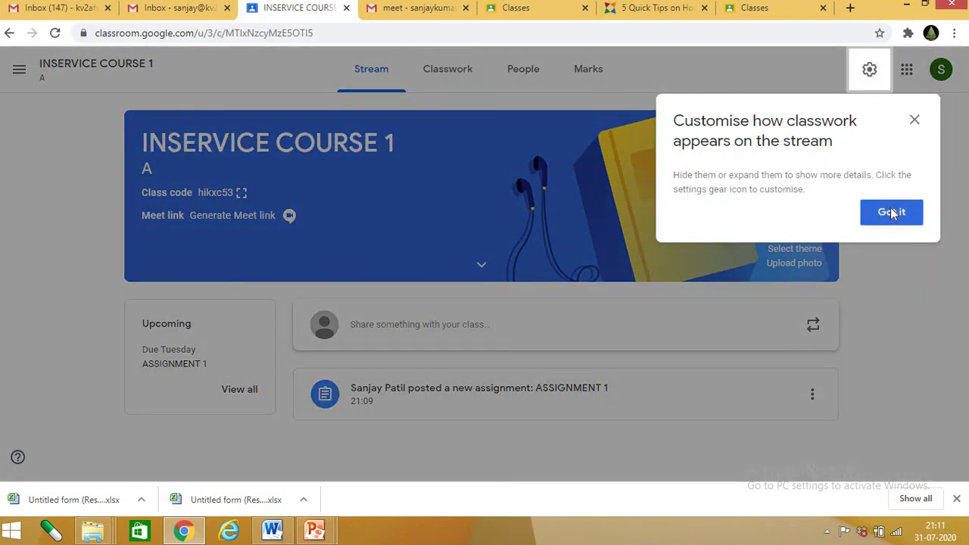
pyautogui.click(892, 213)
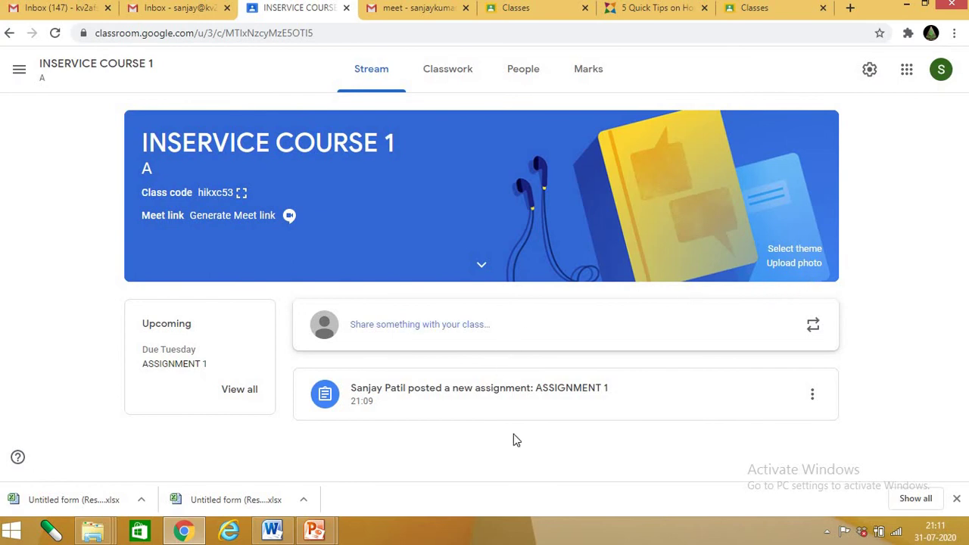
# Start a quiz assignment from Classwork, dismiss the rubric tip, then close it without posting
pyautogui.click(451, 77)
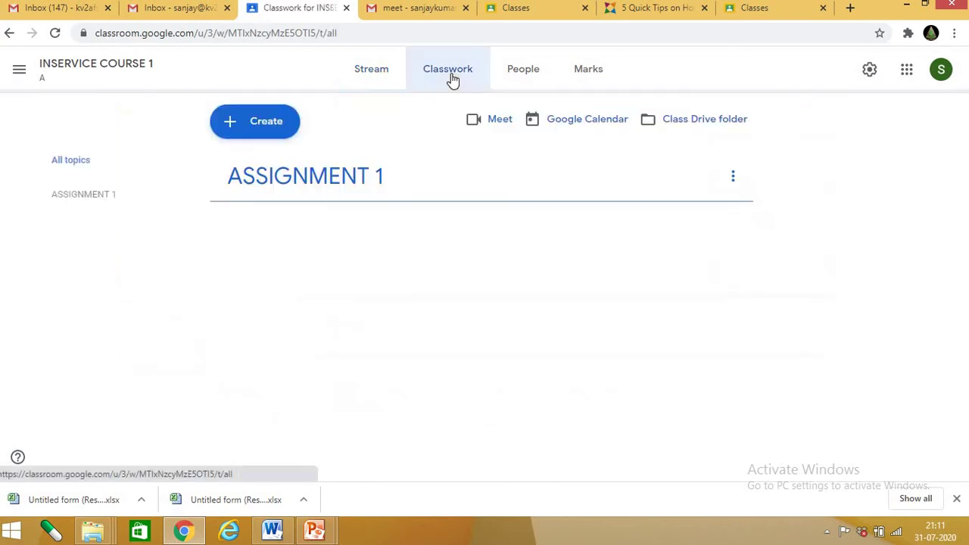
pyautogui.click(234, 122)
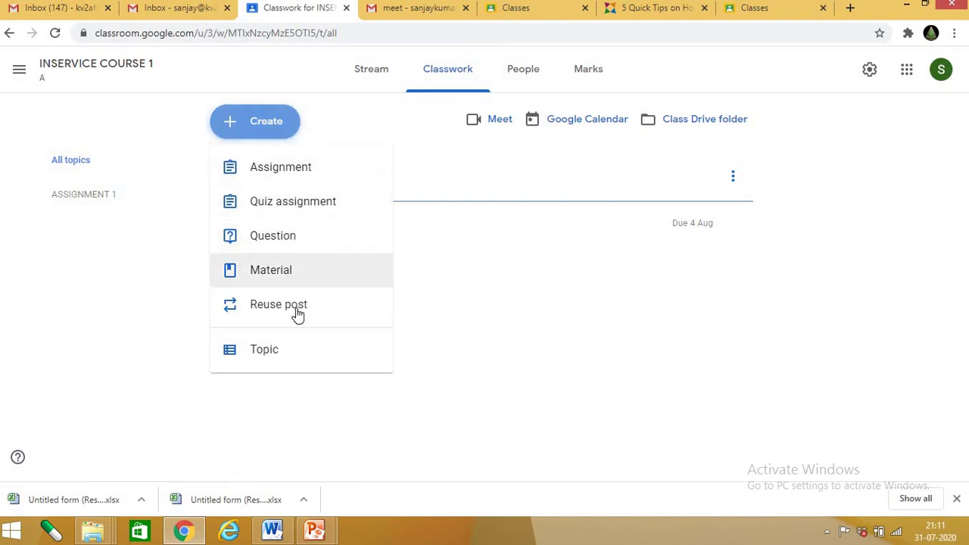
pyautogui.click(320, 201)
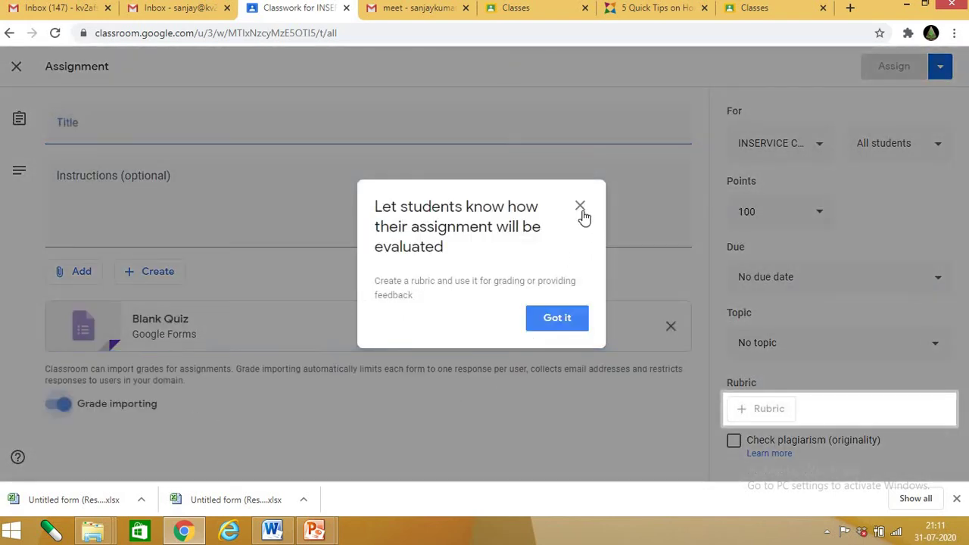
pyautogui.click(581, 208)
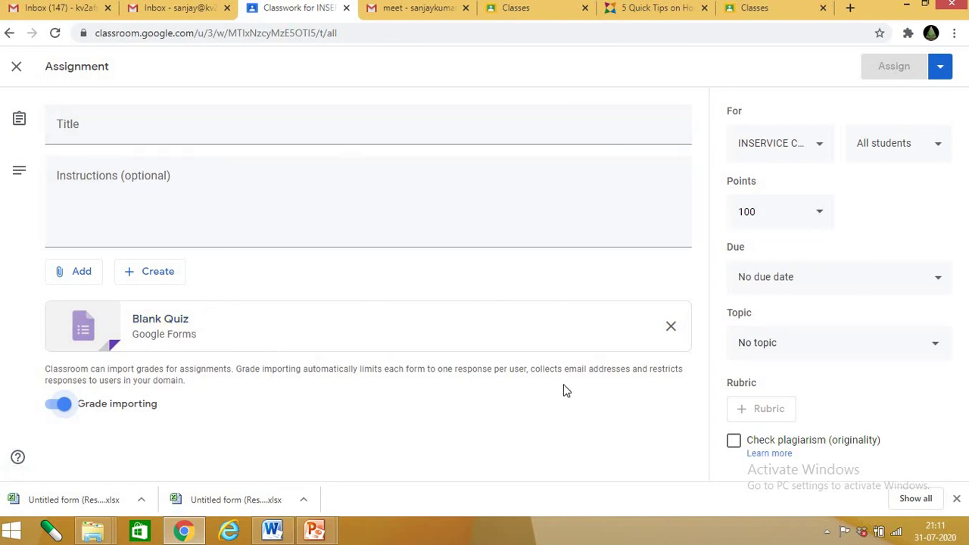
pyautogui.click(16, 70)
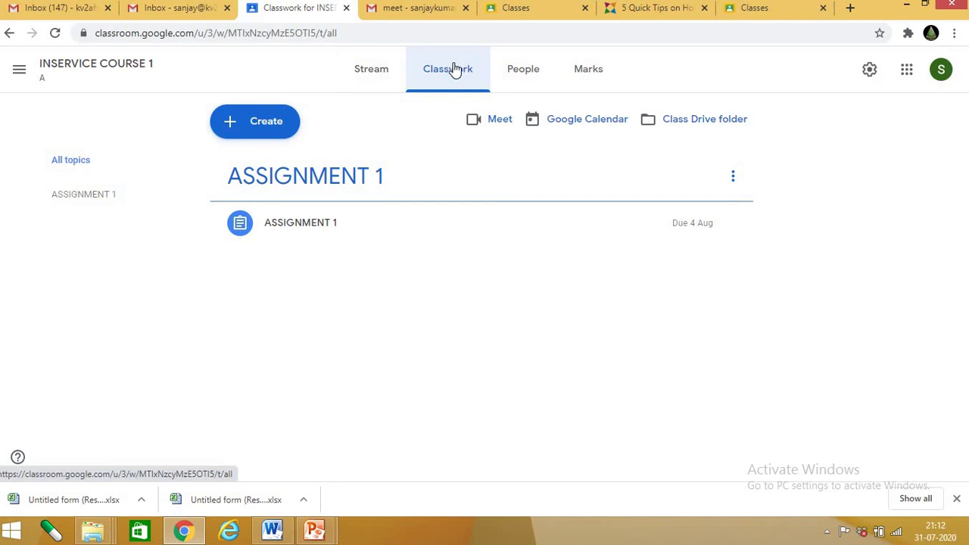
# Open and close the Create menu, then go to the class's People page
pyautogui.click(256, 125)
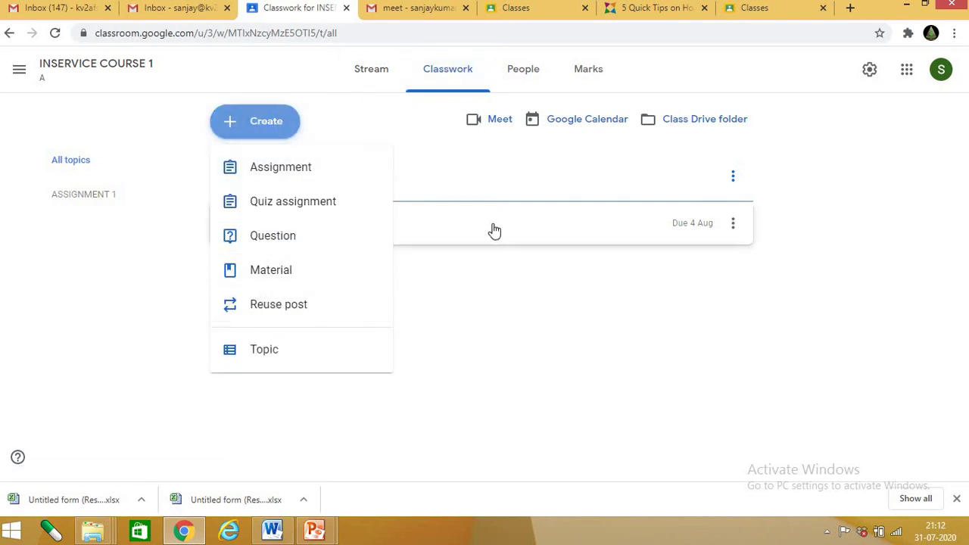
pyautogui.click(523, 371)
pyautogui.click(537, 73)
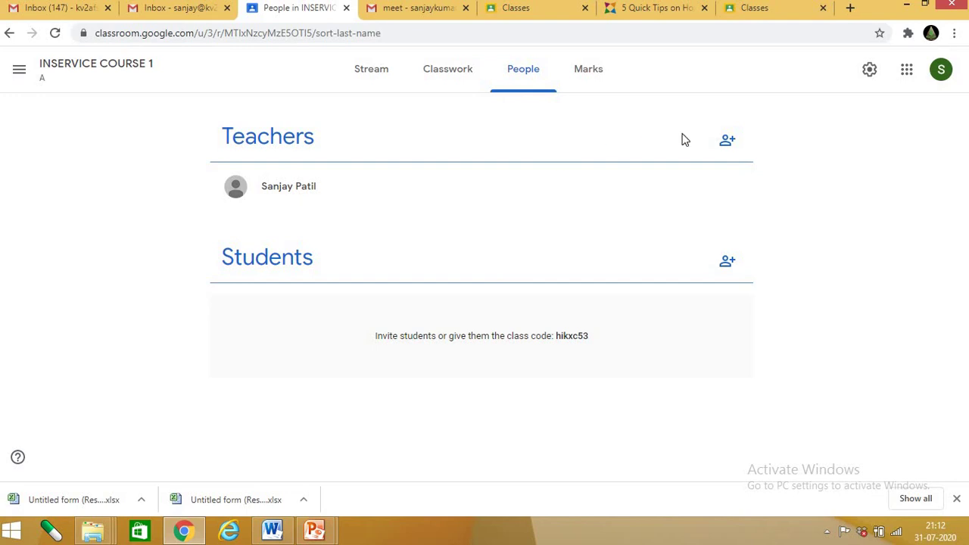
# Open and cancel the teacher and student invitations, then view the Marks page
pyautogui.click(728, 143)
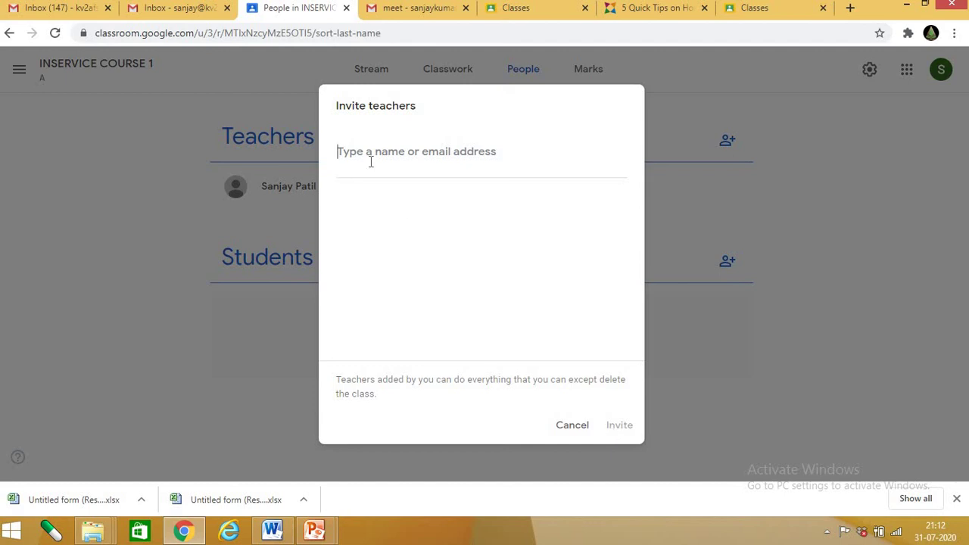
pyautogui.click(573, 426)
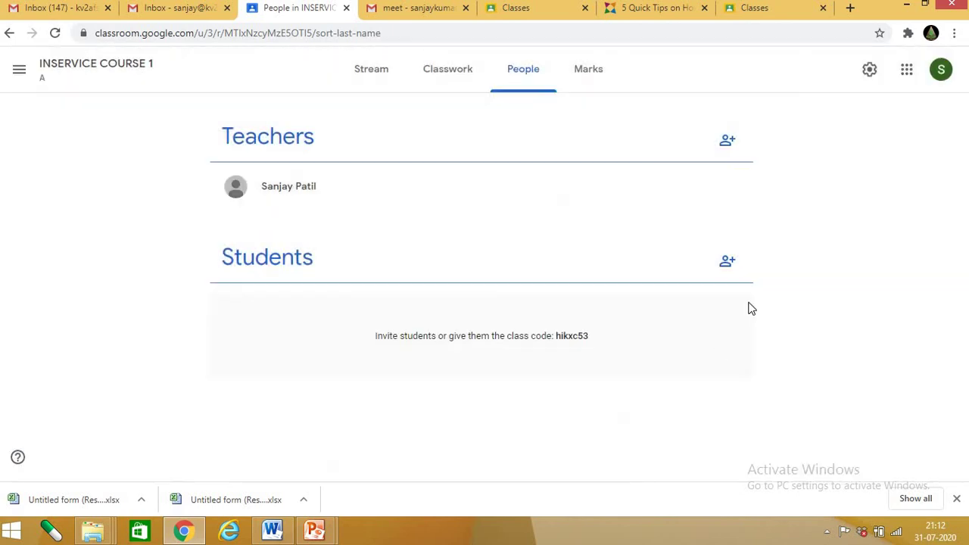
pyautogui.click(727, 265)
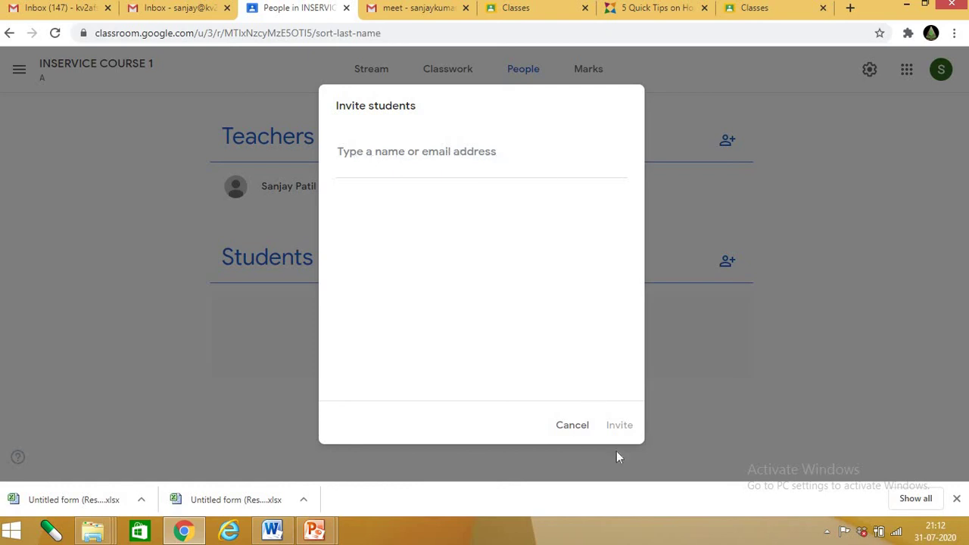
pyautogui.click(581, 428)
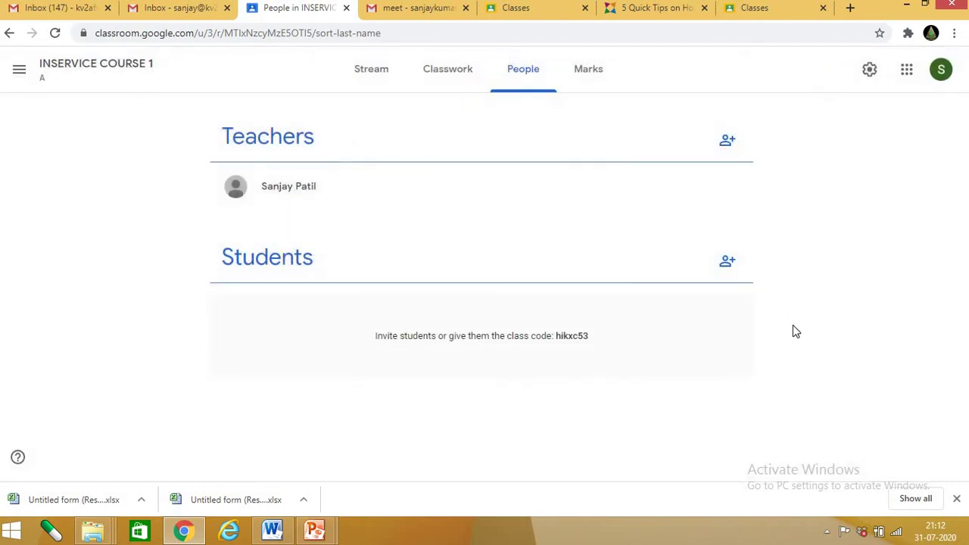
pyautogui.click(595, 74)
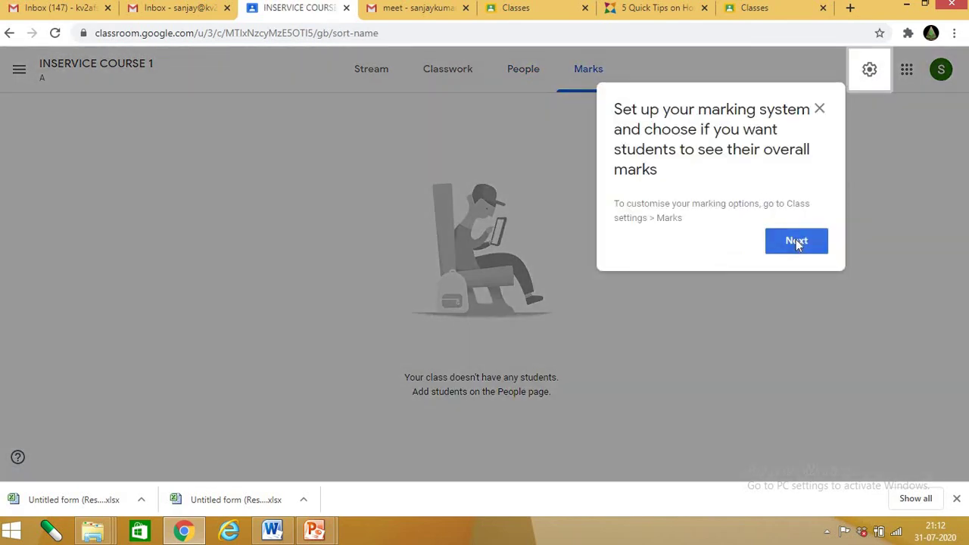
# Finish the marking tour and browse People, Stream and Classwork, previewing the new classwork types
pyautogui.click(796, 241)
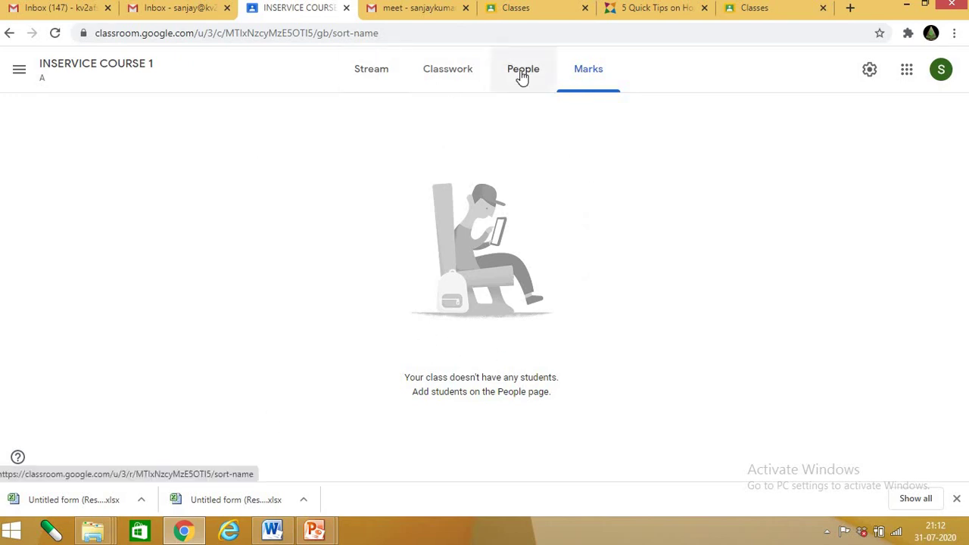
pyautogui.click(521, 72)
pyautogui.click(374, 72)
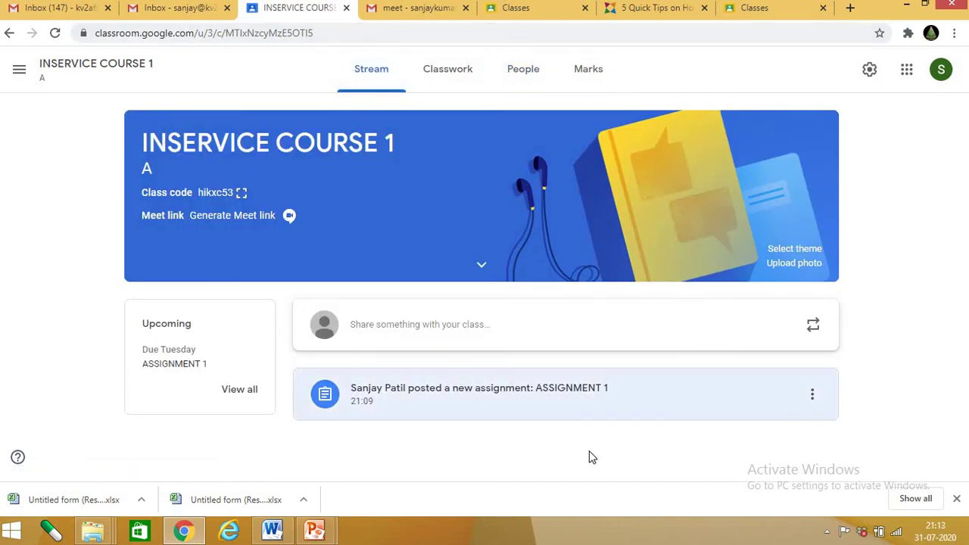
pyautogui.click(441, 73)
pyautogui.click(265, 140)
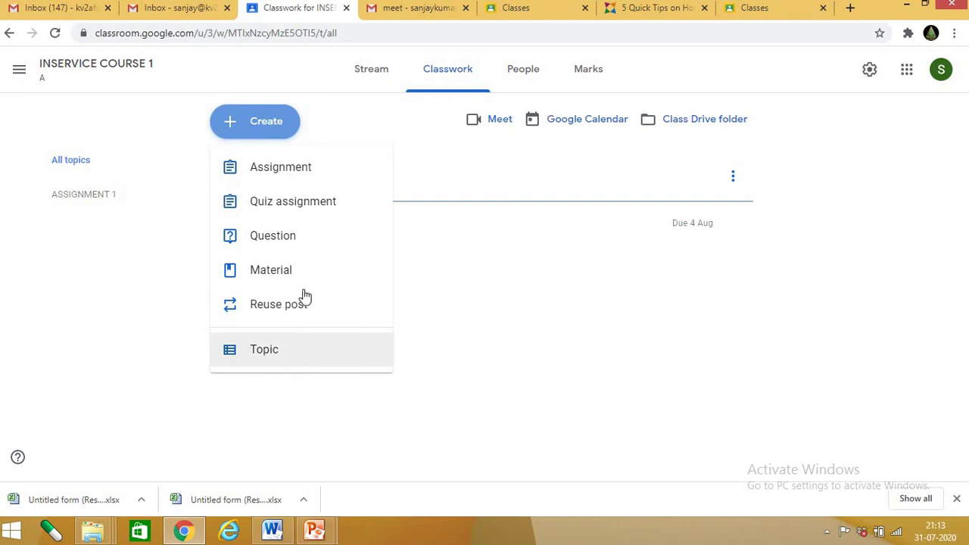
pyautogui.click(458, 118)
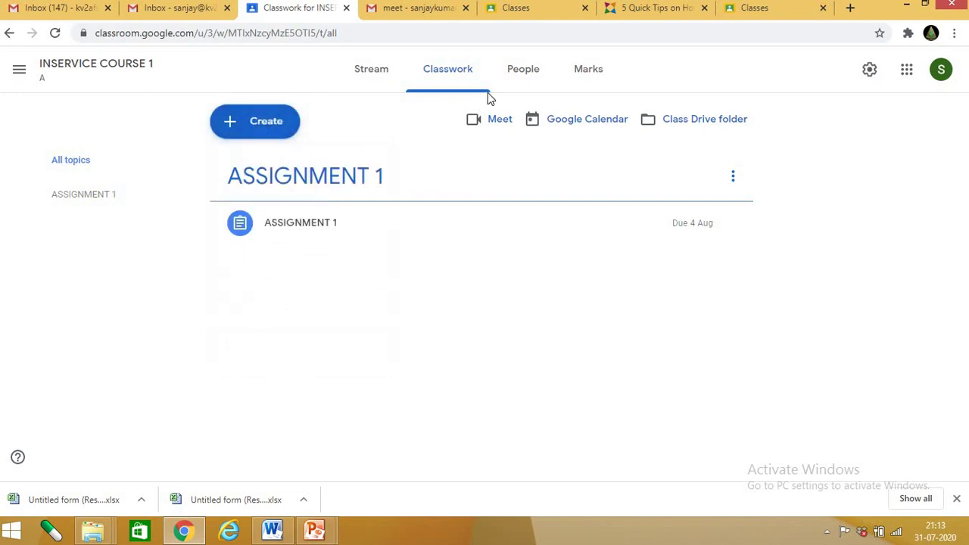
# Cycle through People, Marks and Classwork, then return to Stream and select class code hikxc53
pyautogui.click(539, 71)
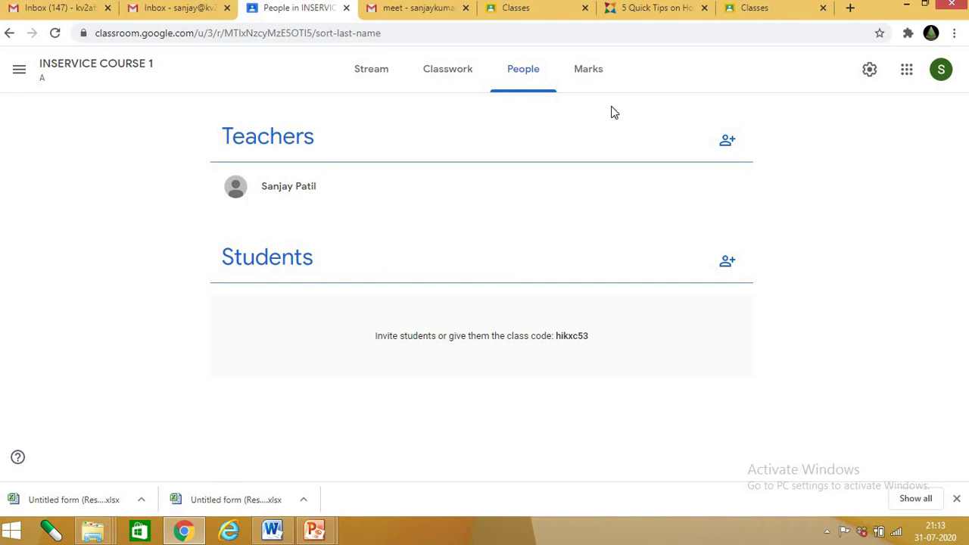
pyautogui.click(607, 87)
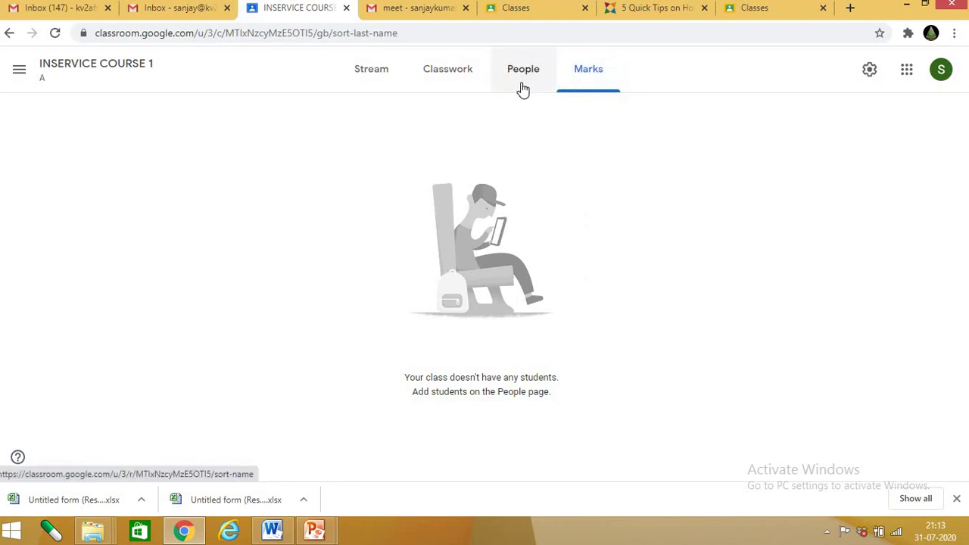
pyautogui.click(522, 84)
pyautogui.click(465, 82)
pyautogui.click(366, 76)
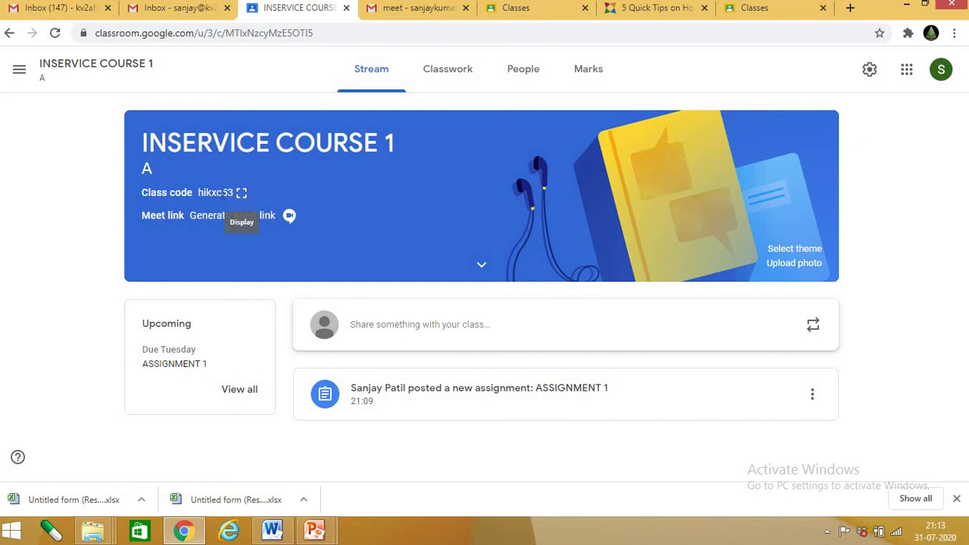
pyautogui.moveTo(214, 192); pyautogui.dragTo(199, 193)
pyautogui.click(19, 70)
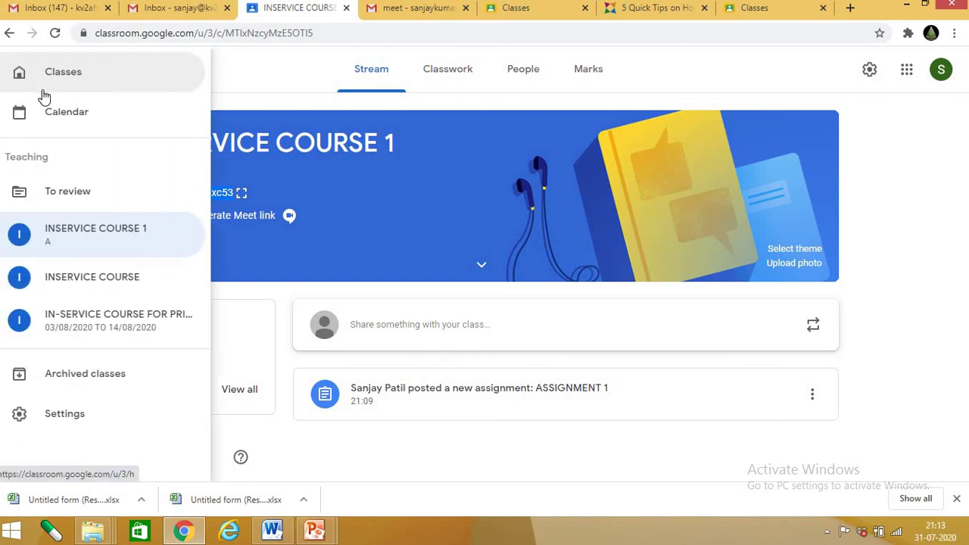
# Go to the Classes home page listing all three classes, opening and dismissing the Join class form
pyautogui.click(93, 72)
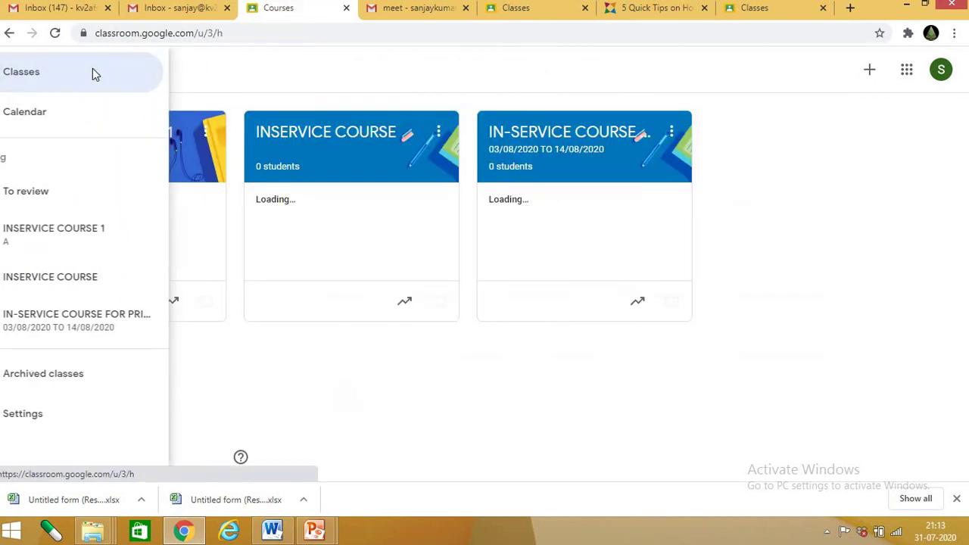
pyautogui.click(871, 71)
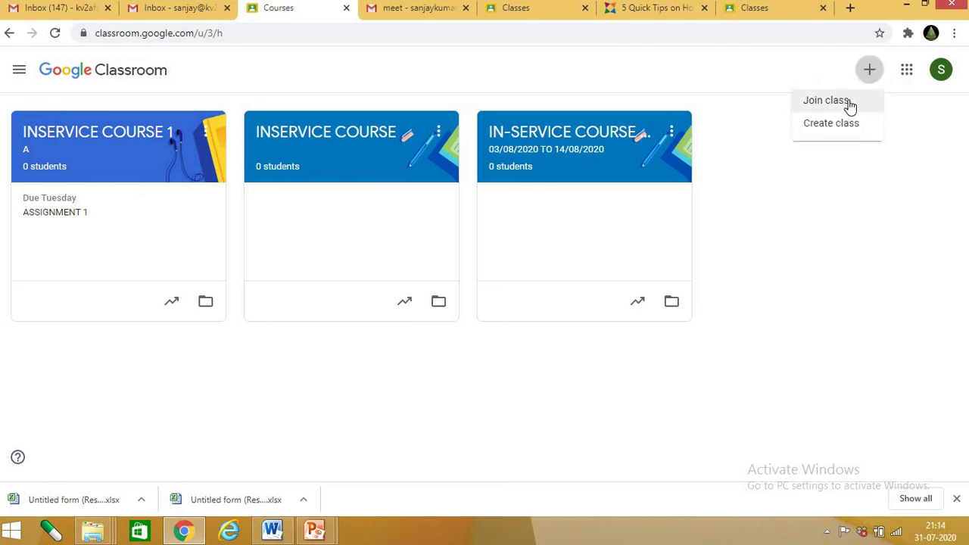
pyautogui.click(843, 101)
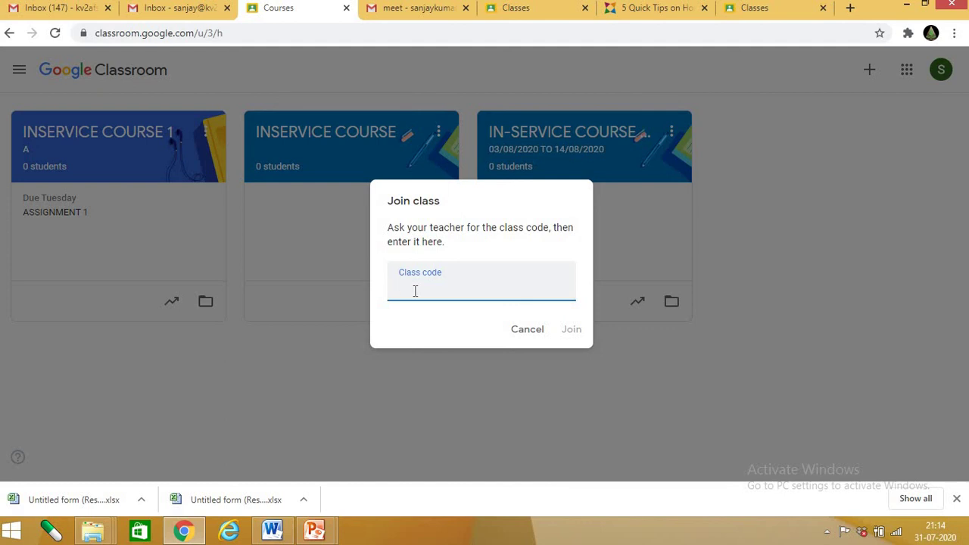
pyautogui.click(813, 351)
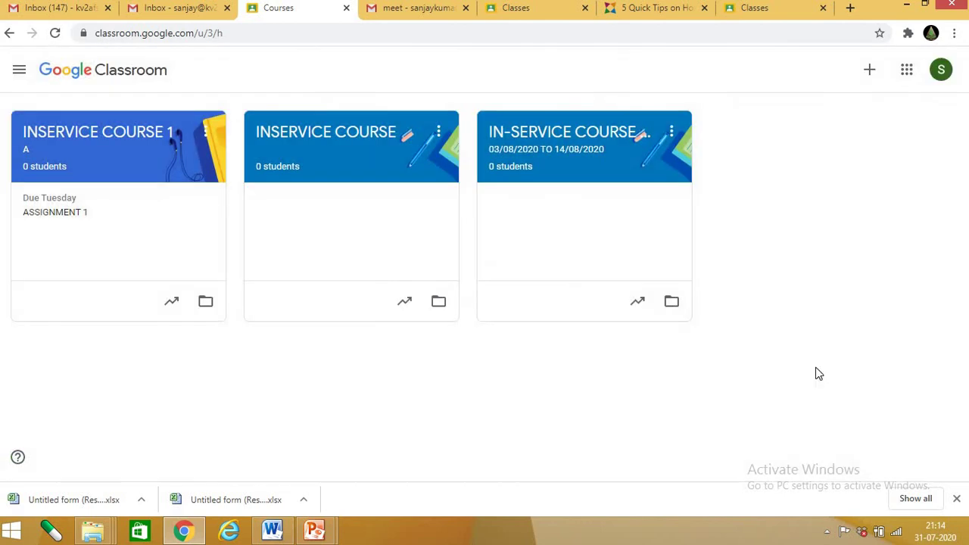